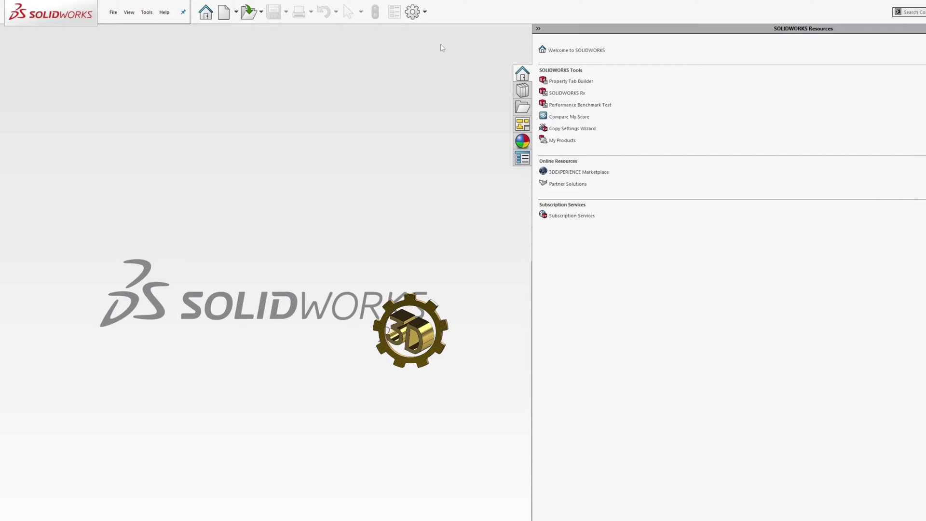
# Step: Enable the SOLIDWORKS Routing add-in in the Add-Ins list and confirm with OK
pyautogui.click(425, 12)
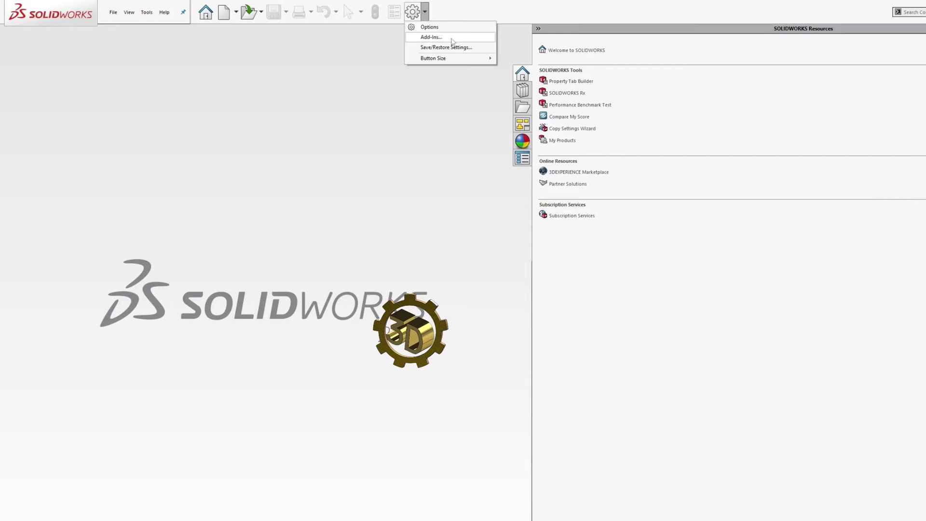
pyautogui.click(453, 42)
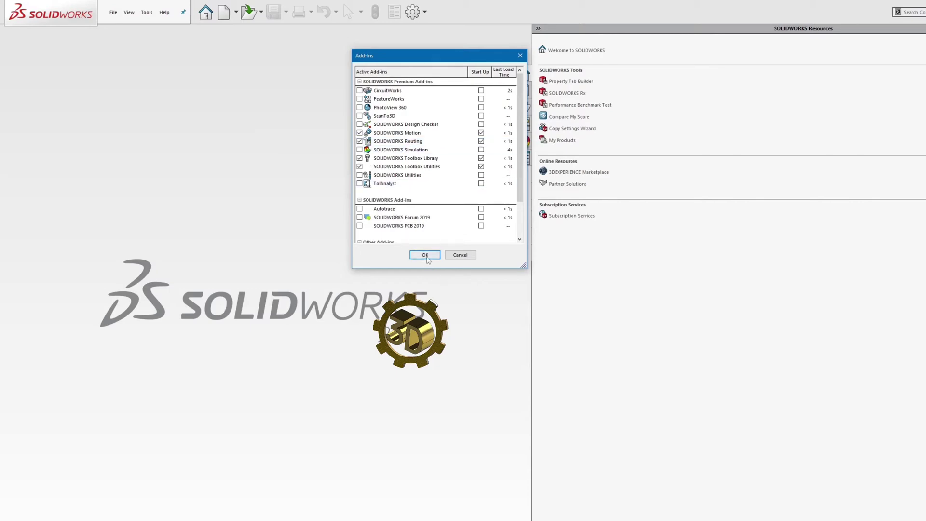
pyautogui.click(427, 257)
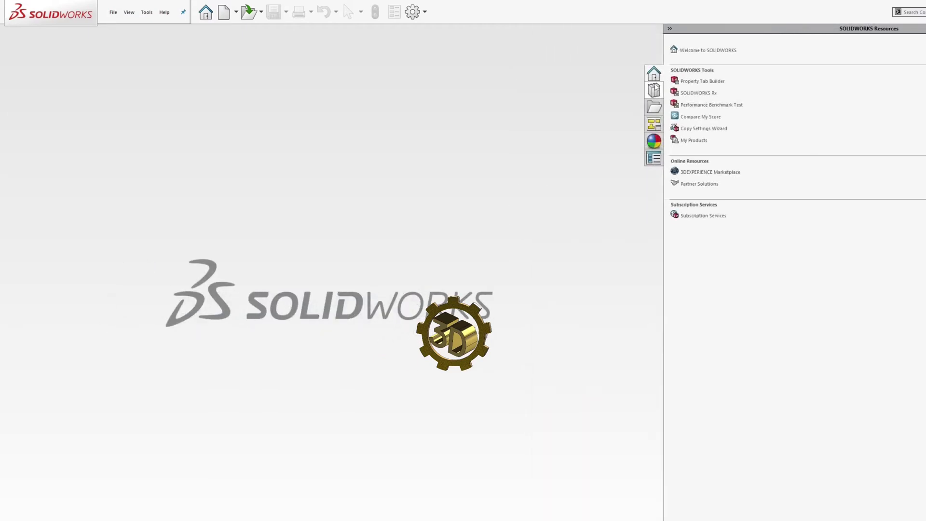
# Step: Browse the Design Library to routing > piping and scroll down to the tees folder
pyautogui.click(654, 90)
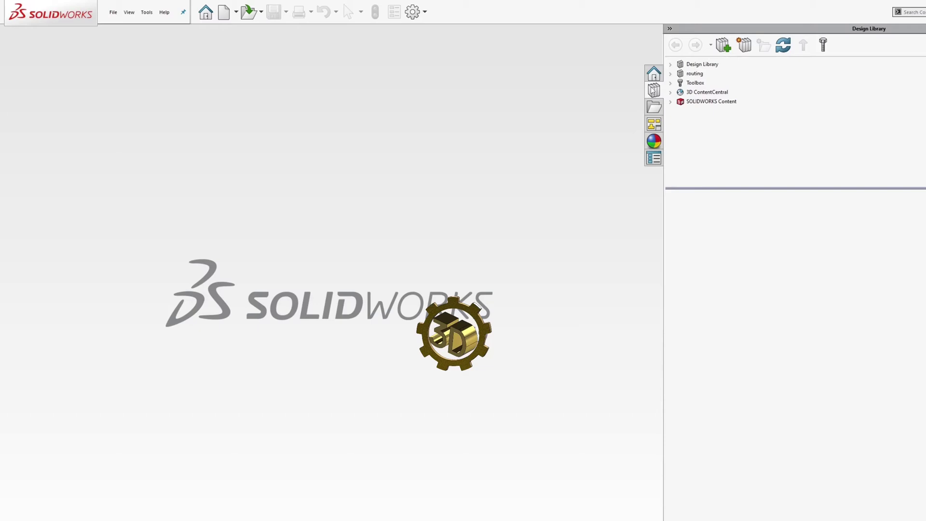
pyautogui.click(695, 75)
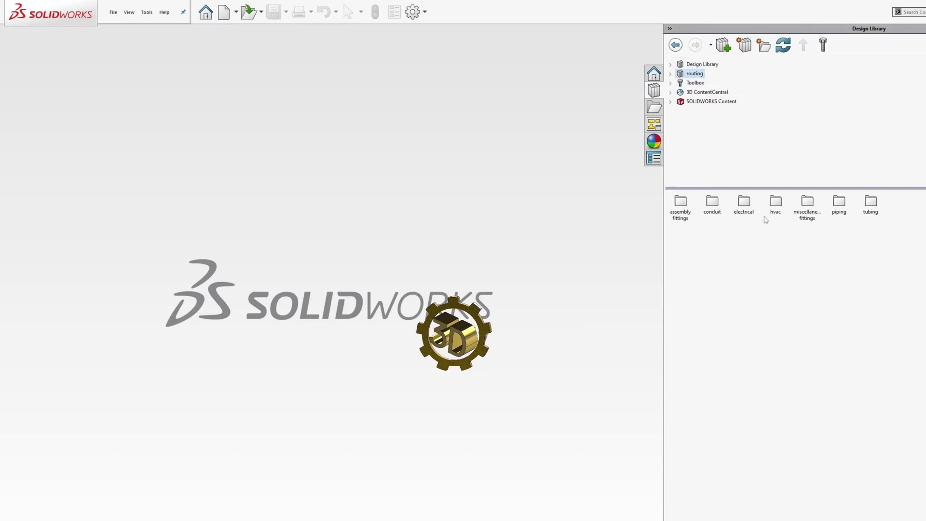
pyautogui.click(838, 205)
pyautogui.doubleClick(838, 205)
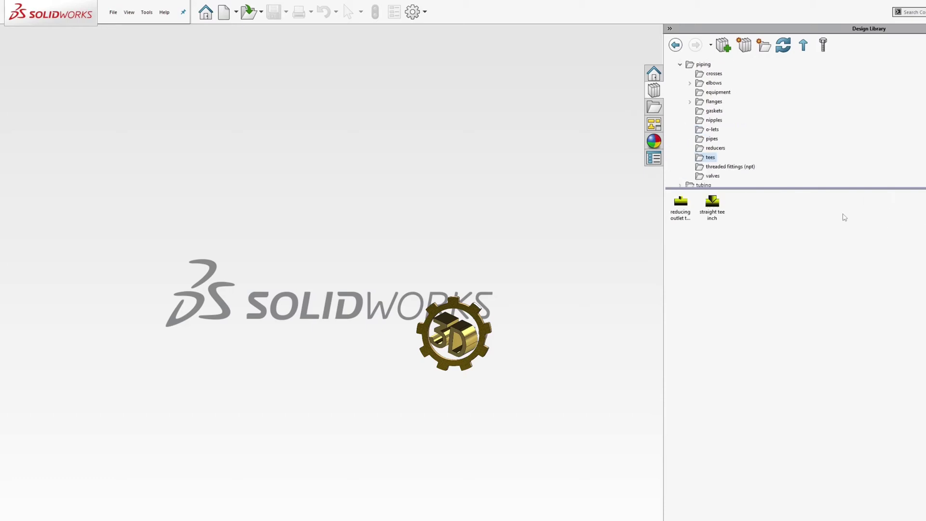
pyautogui.scroll(-1, 595, 107)
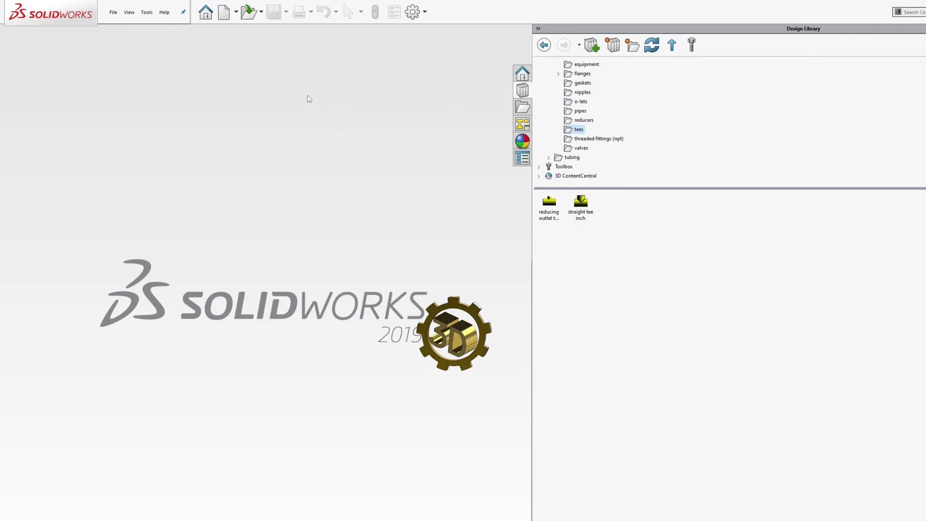
# Step: Create a new document from the assembly template
pyautogui.click(236, 12)
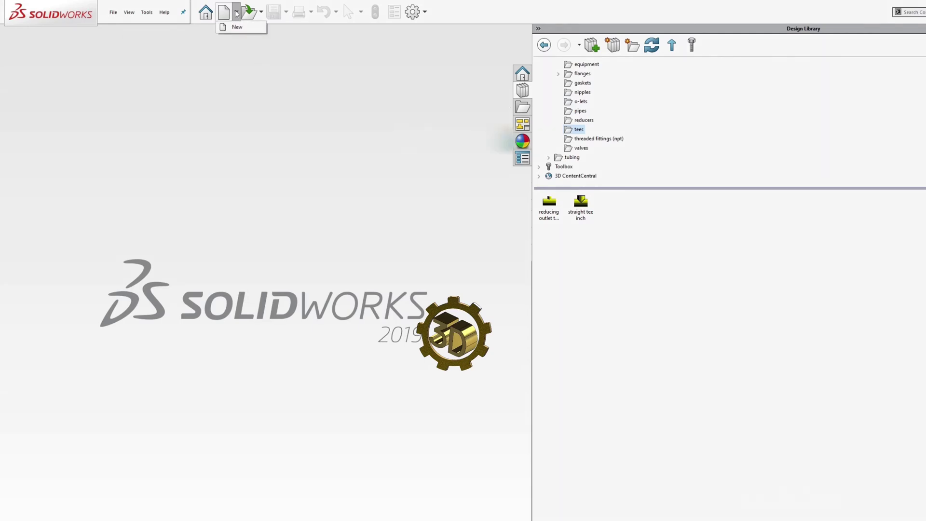
pyautogui.click(236, 27)
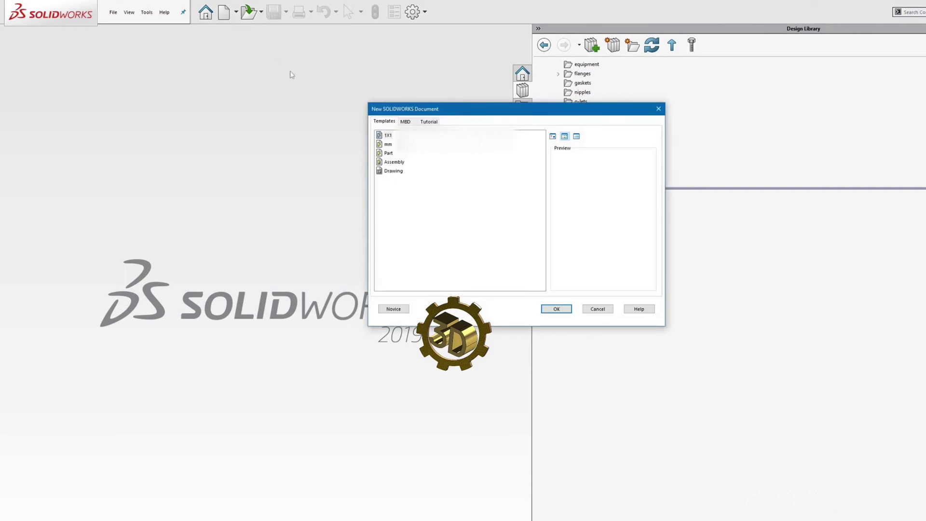
pyautogui.click(392, 164)
pyautogui.click(556, 308)
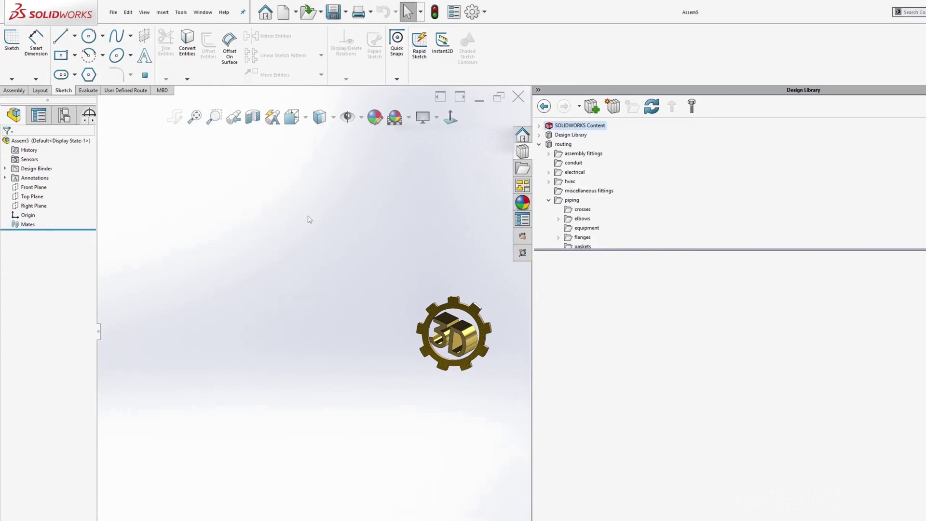
# Step: Show view origins in the viewport and select the Top Plane
pyautogui.click(361, 118)
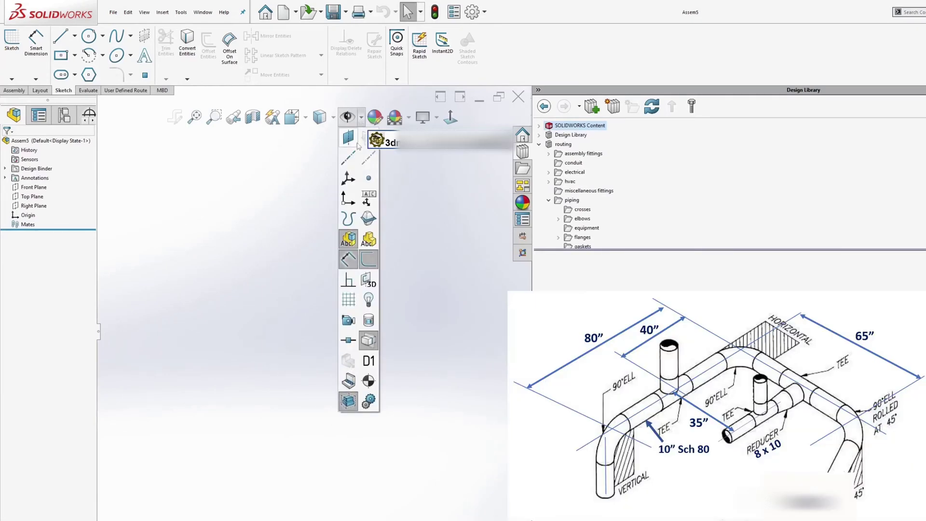
pyautogui.click(349, 198)
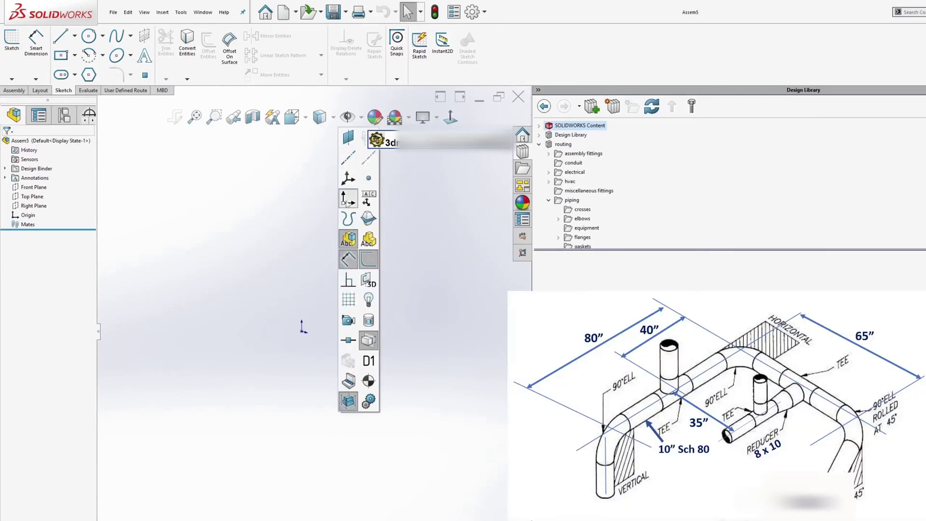
pyautogui.click(244, 213)
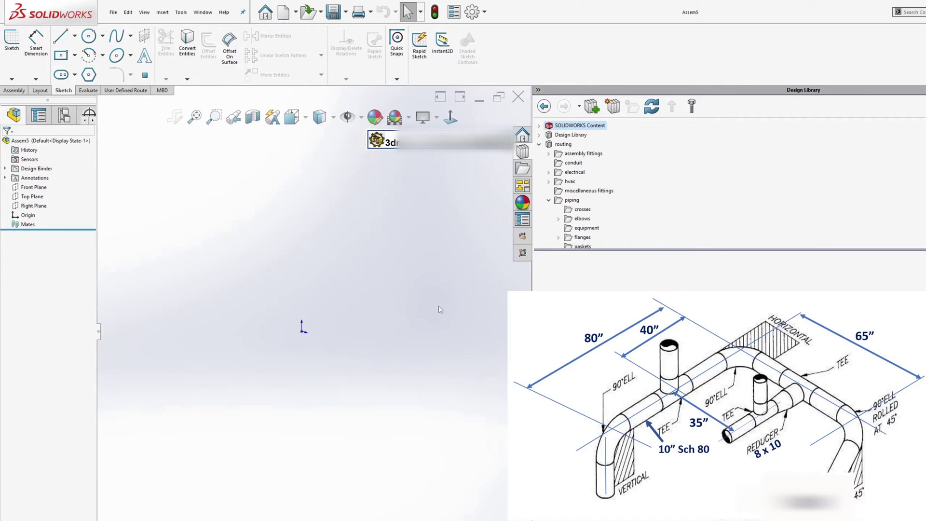
pyautogui.click(34, 197)
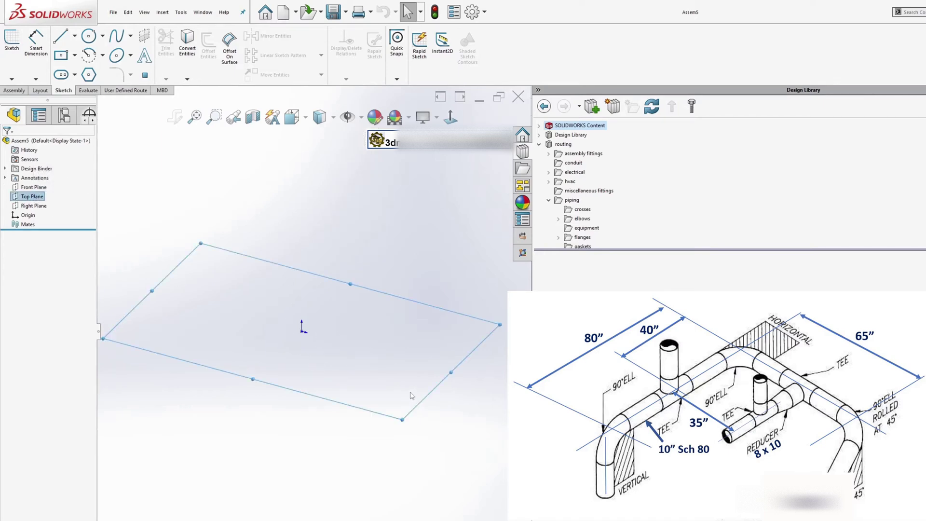
pyautogui.scroll(-2, 644, 244)
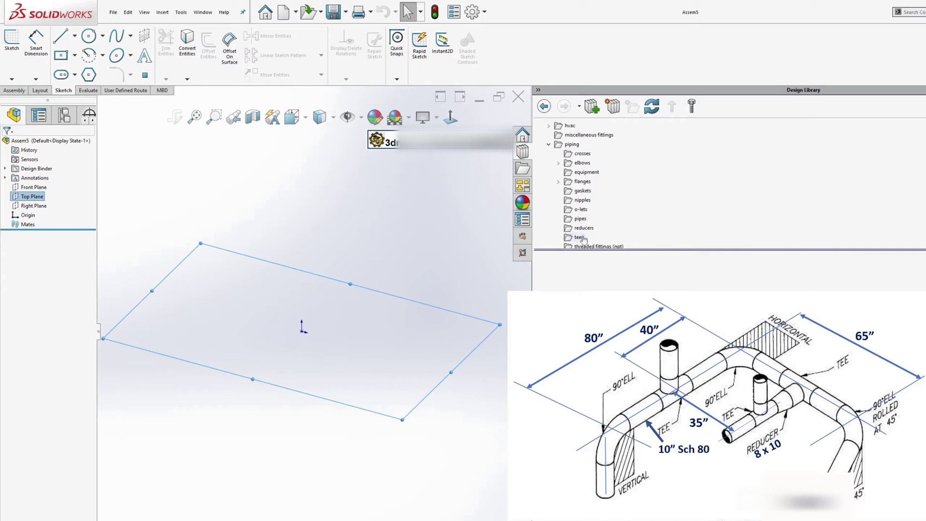
# Step: Place a straight tee into the assembly using the Tee Inch 10 Sch80 configuration
pyautogui.click(579, 238)
pyautogui.moveTo(581, 266); pyautogui.dragTo(310, 336)
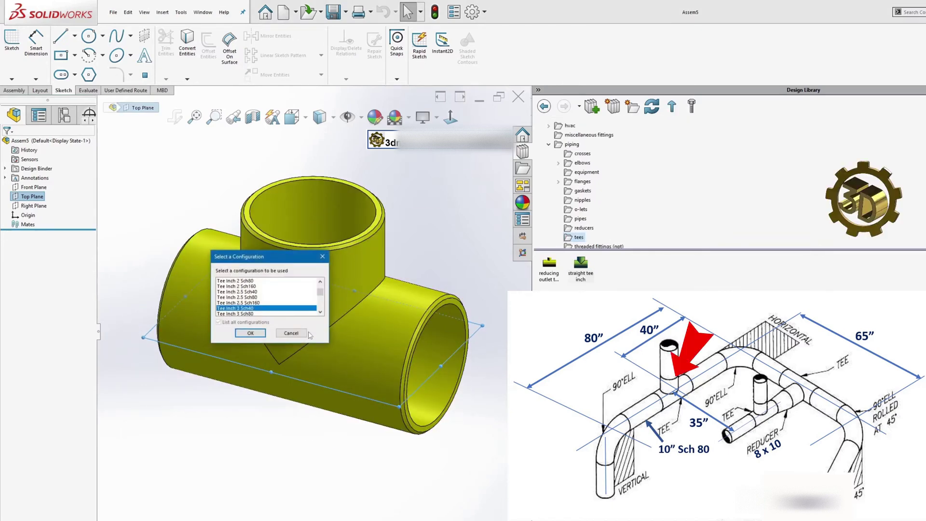
pyautogui.scroll(-3, 277, 298)
pyautogui.scroll(-4, 277, 299)
pyautogui.scroll(-2, 276, 300)
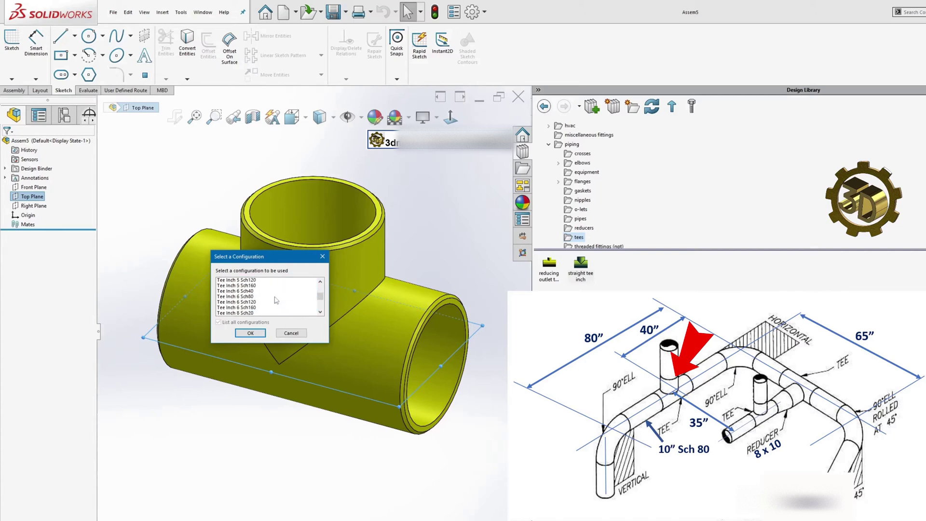
pyautogui.scroll(-3, 276, 300)
pyautogui.scroll(-1, 276, 300)
pyautogui.scroll(-3, 276, 300)
pyautogui.scroll(-3, 276, 300)
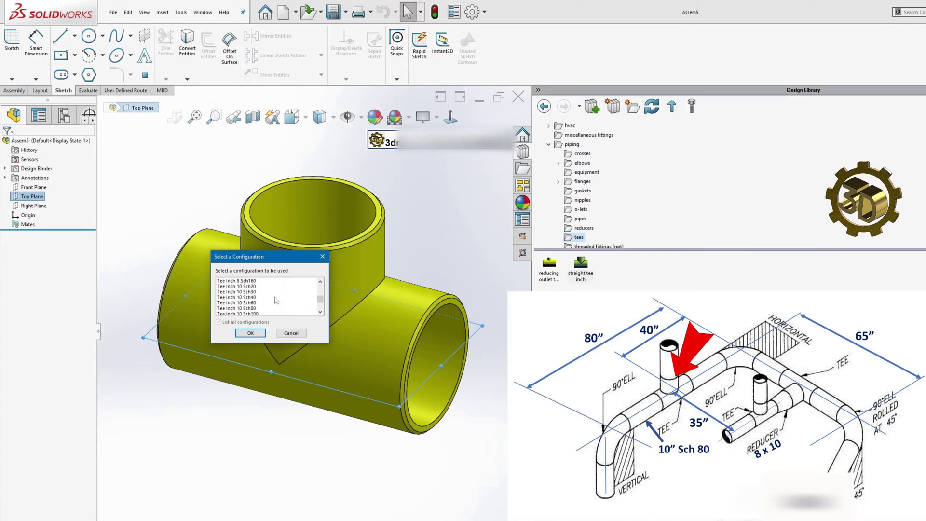
pyautogui.click(249, 309)
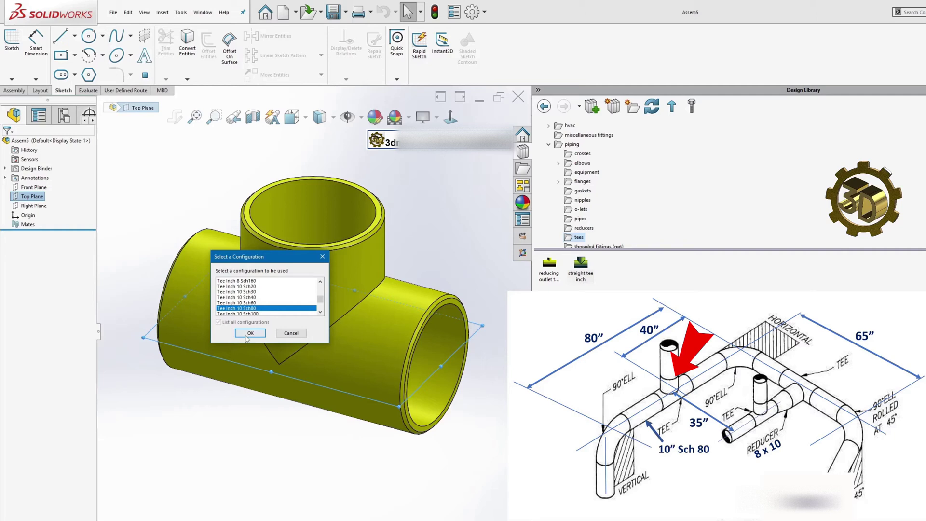
pyautogui.click(247, 334)
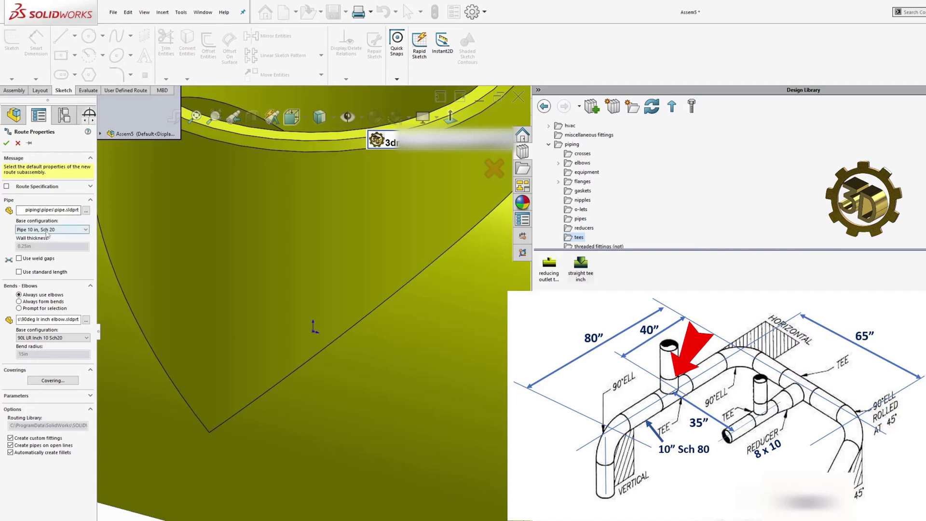
# Step: Set route pipe to Pipe 10 in, Sch 80 and elbows to 90L LR Inch 10 Sch80
pyautogui.click(87, 229)
pyautogui.click(82, 257)
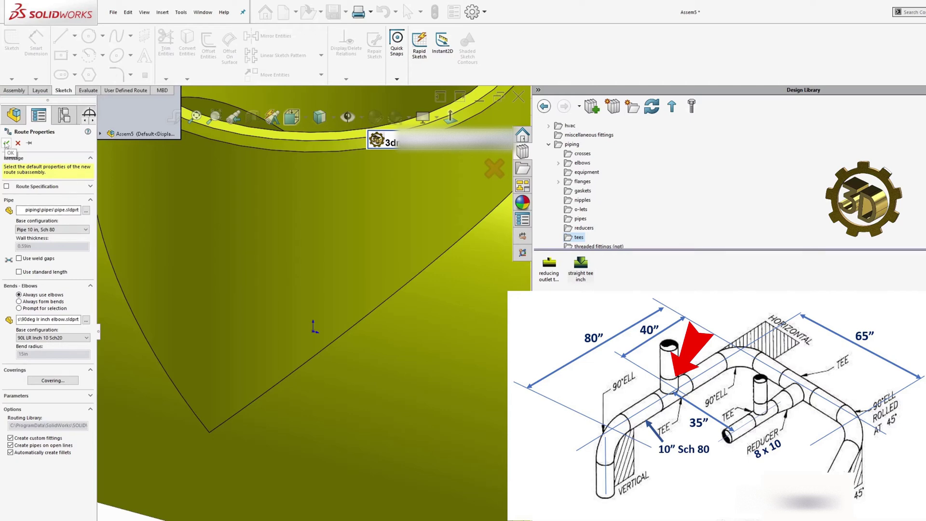
pyautogui.click(67, 339)
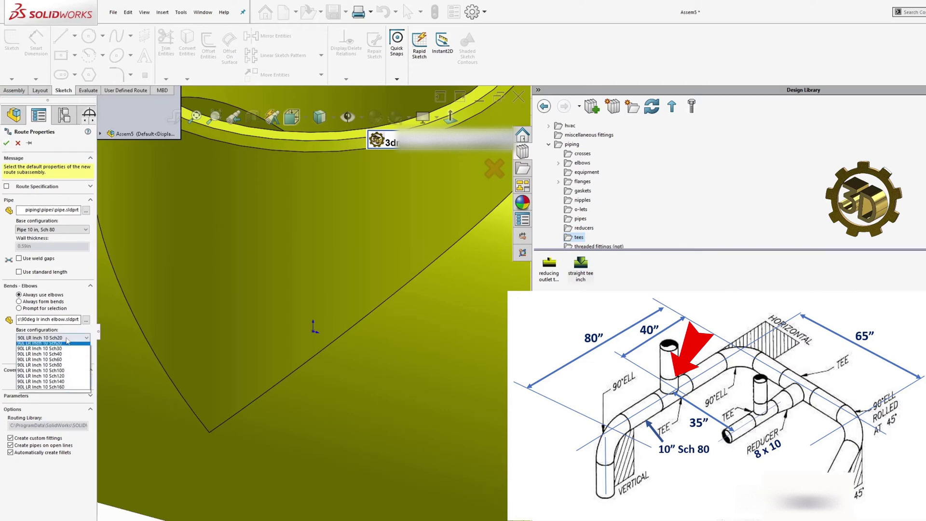
pyautogui.click(62, 368)
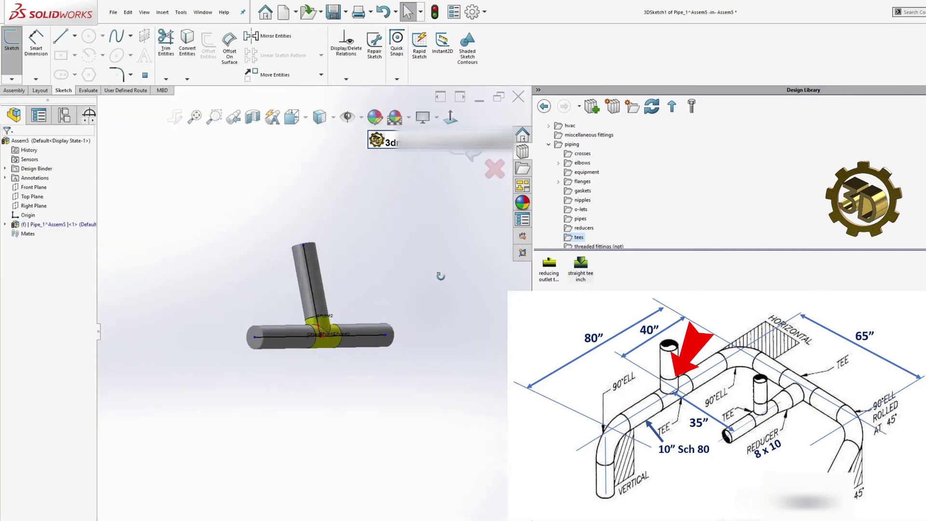
pyautogui.moveTo(440, 276)
pyautogui.mouseDown(button='middle')
pyautogui.moveTo(481, 341)
pyautogui.moveTo(492, 309)
pyautogui.moveTo(435, 322)
pyautogui.moveTo(428, 306)
pyautogui.moveTo(428, 325)
pyautogui.mouseUp(button='middle')
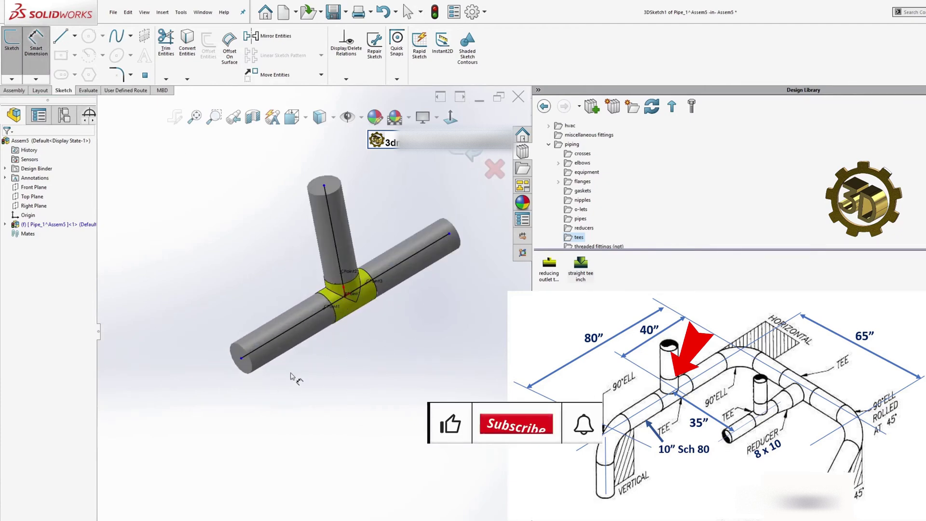
# Step: Open the Route1 sketch for editing from the route subassembly
pyautogui.scroll(-3, 299, 372)
pyautogui.click(309, 311)
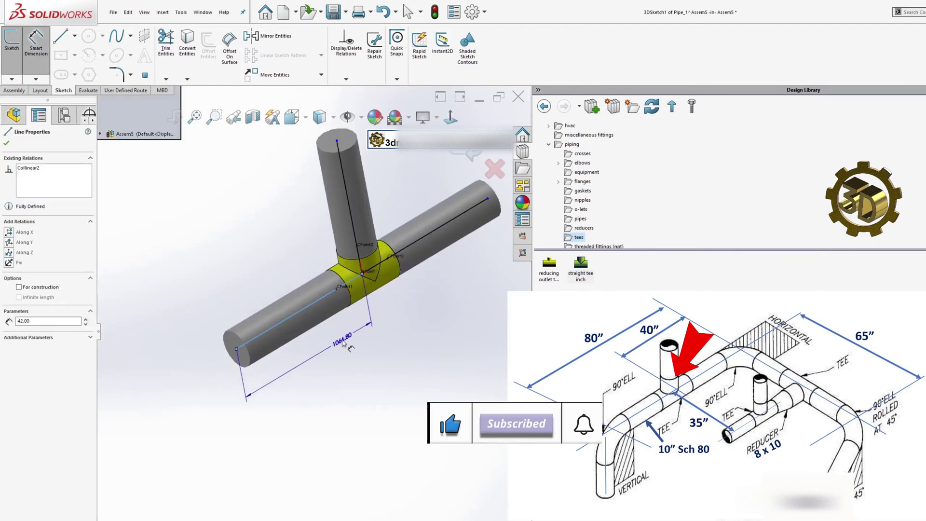
pyautogui.press('Escape')
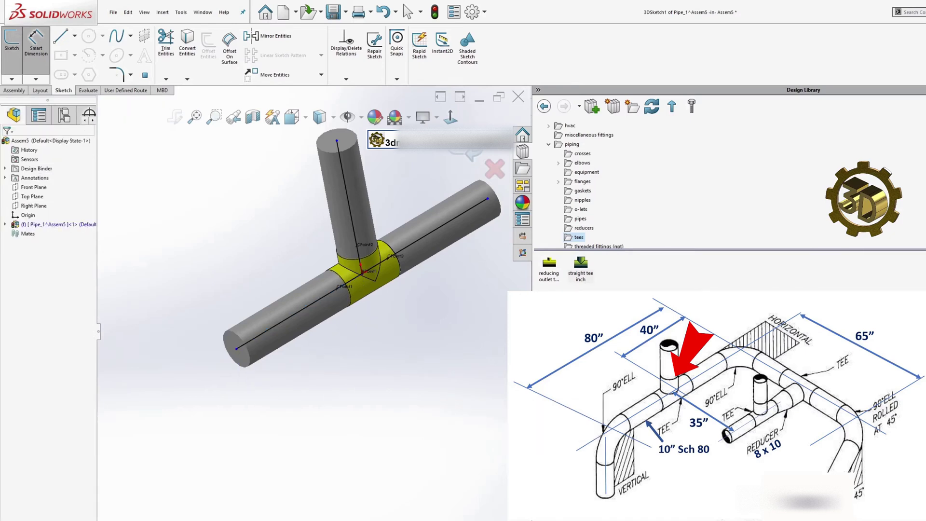
pyautogui.click(6, 225)
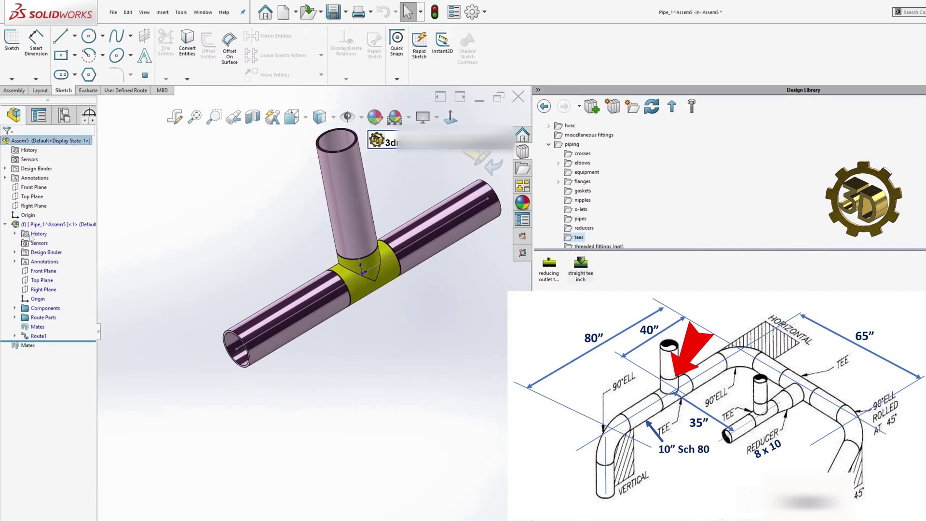
pyautogui.rightClick(39, 338)
pyautogui.click(58, 351)
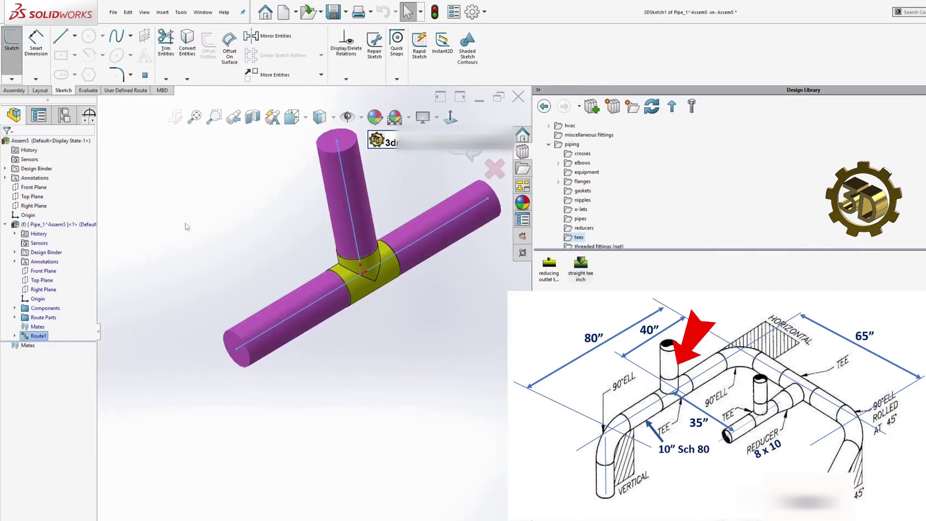
# Step: Dimension the left and right horizontal pipe legs to 40 inches each
pyautogui.click(35, 38)
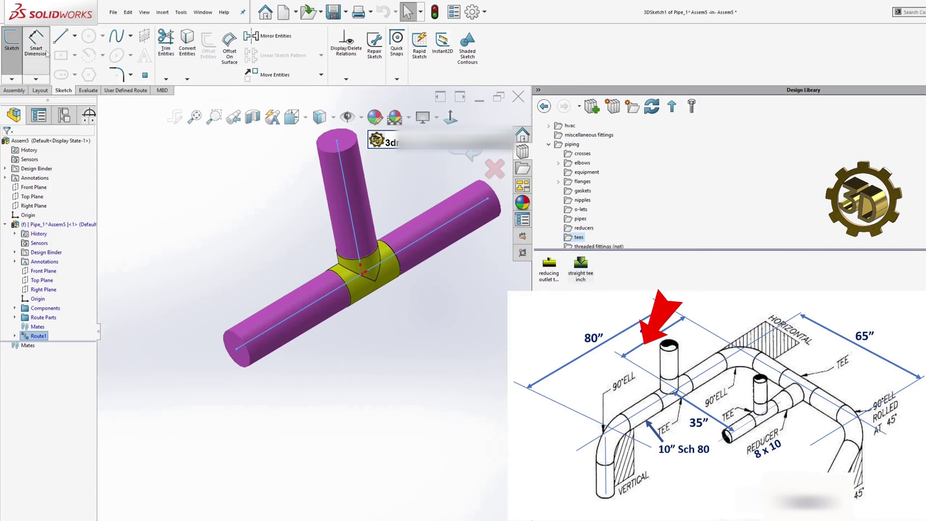
pyautogui.click(310, 316)
pyautogui.click(312, 410)
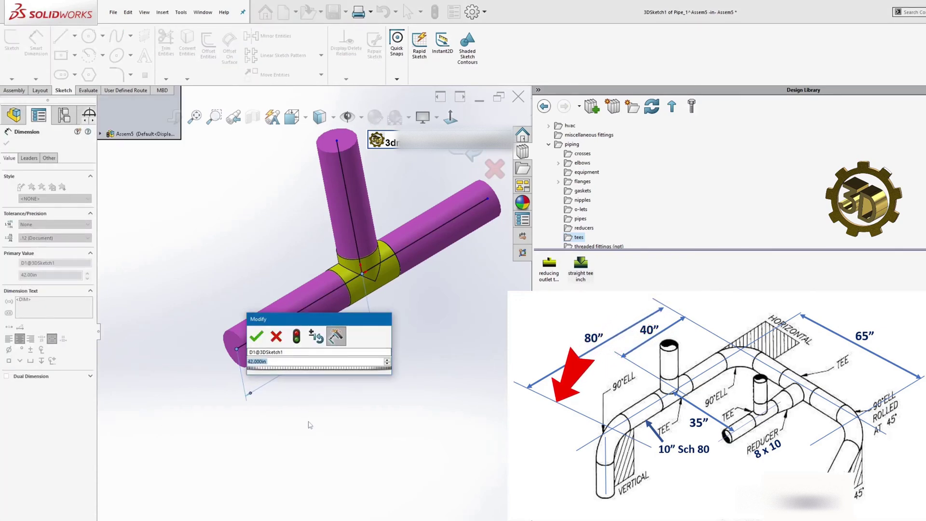
pyautogui.write('40')
pyautogui.press('Return')
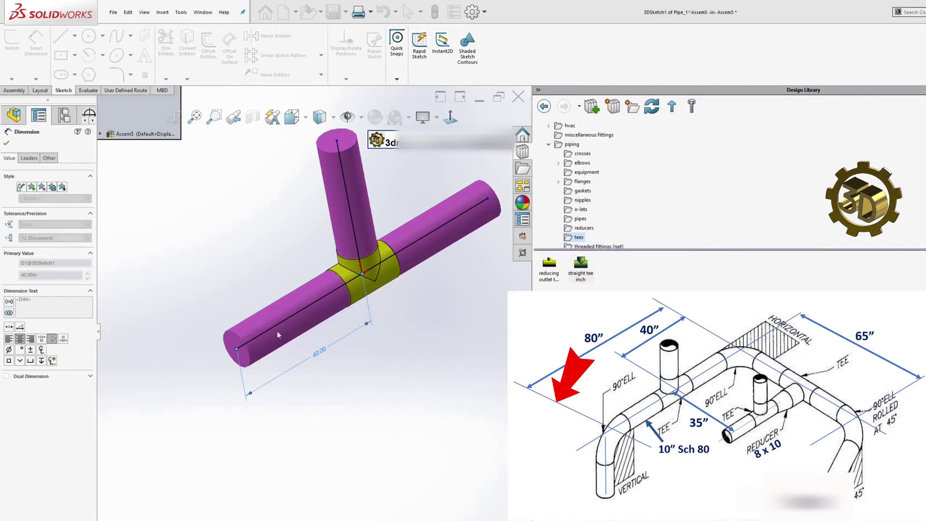
pyautogui.click(438, 229)
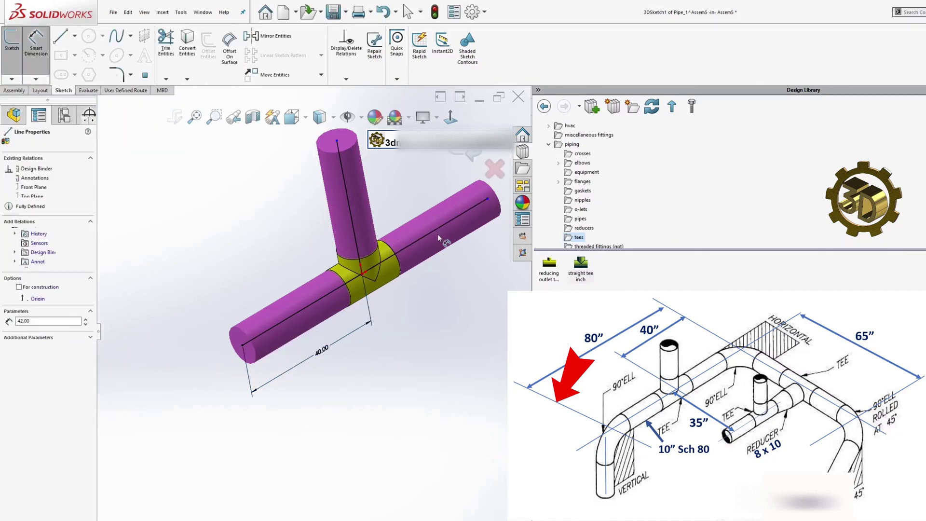
pyautogui.click(452, 285)
pyautogui.write('40')
pyautogui.press('Return')
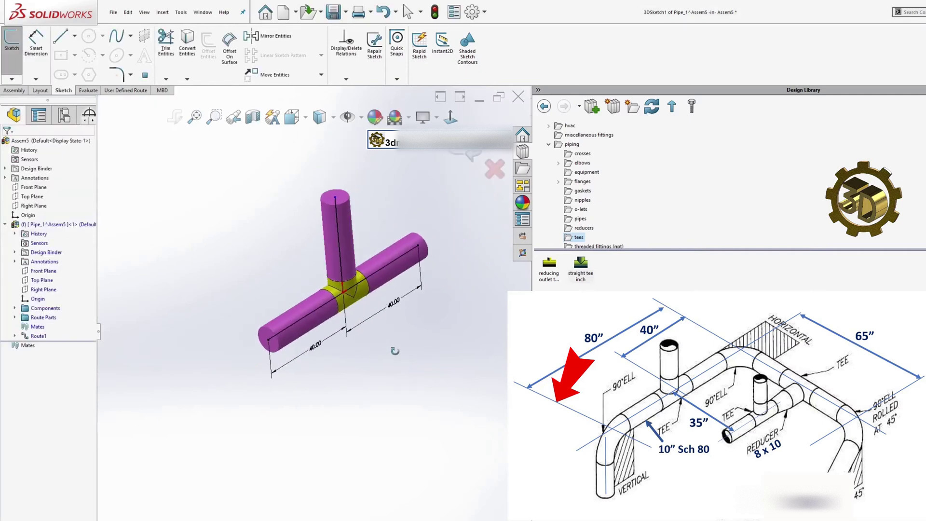
# Step: Sketch a new route line off the tee branch, adding elbow bends
pyautogui.press('l')
pyautogui.moveTo(370, 273); pyautogui.dragTo(393, 247, button='middle')
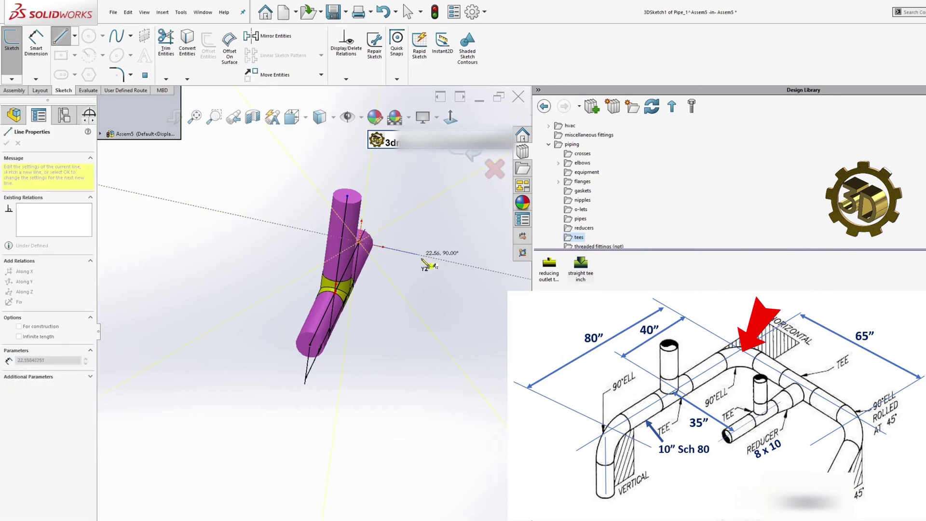
pyautogui.click(501, 274)
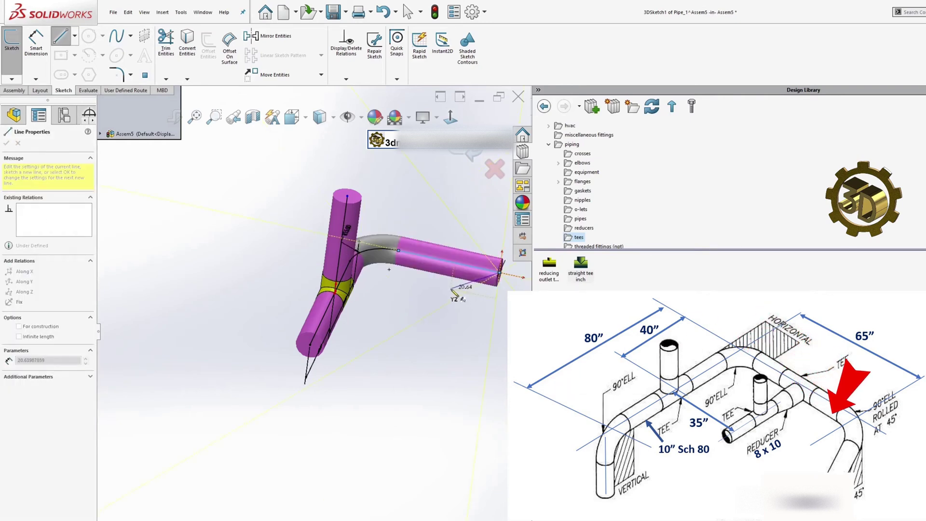
pyautogui.moveTo(502, 275)
pyautogui.mouseDown(button='middle')
pyautogui.moveTo(419, 180)
pyautogui.moveTo(367, 270)
pyautogui.mouseUp(button='middle')
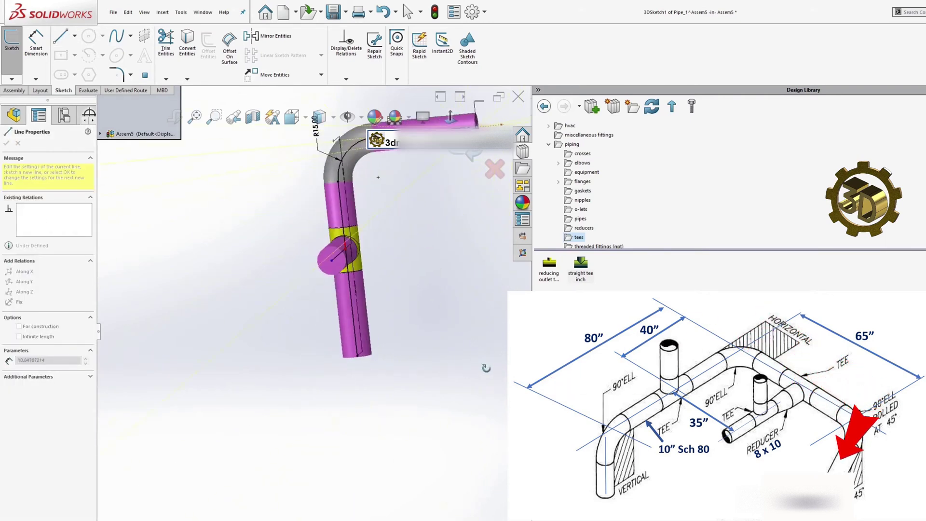
pyautogui.scroll(-5, 340, 355)
pyautogui.scroll(3, 339, 354)
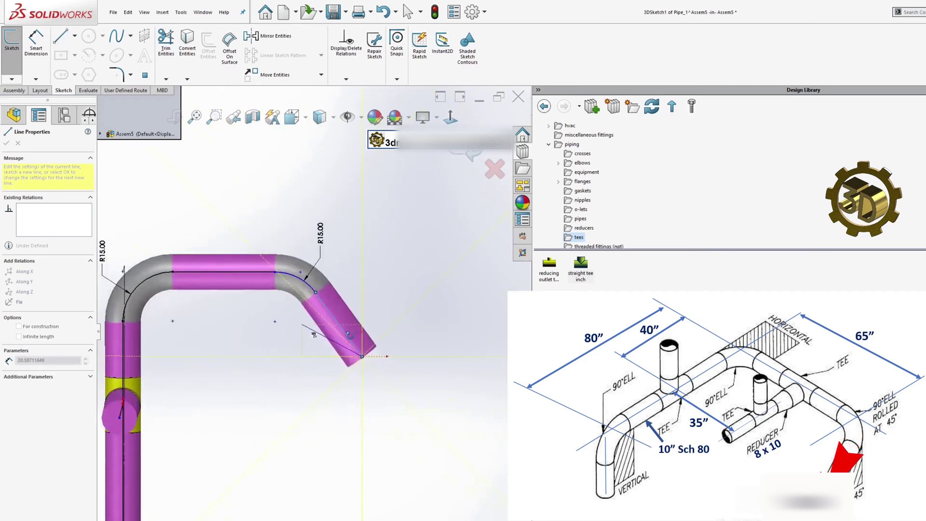
pyautogui.press('Escape')
pyautogui.scroll(2, 339, 354)
pyautogui.moveTo(339, 355); pyautogui.dragTo(274, 347, button='middle')
pyautogui.scroll(-4, 274, 347)
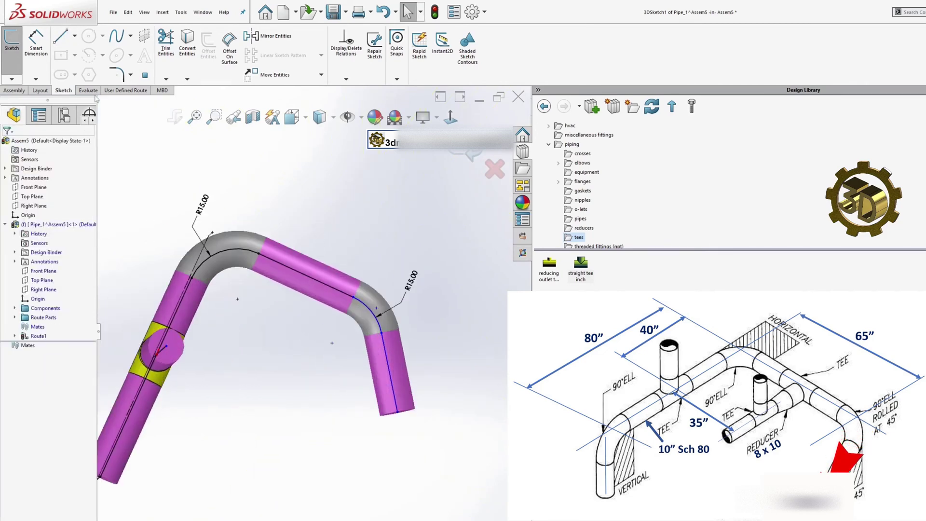
# Step: Add a reference line at the elbow and angle the end leg at 45°
pyautogui.click(75, 35)
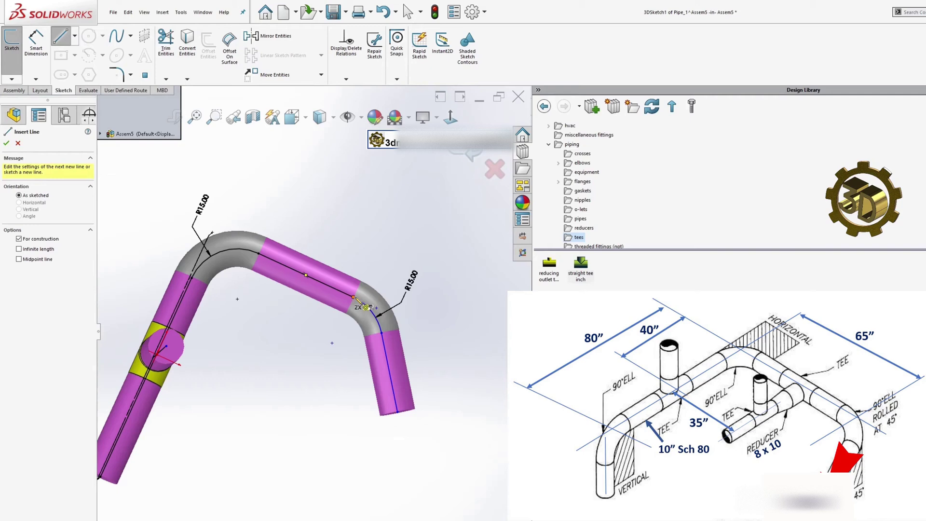
pyautogui.click(377, 307)
pyautogui.press('Escape')
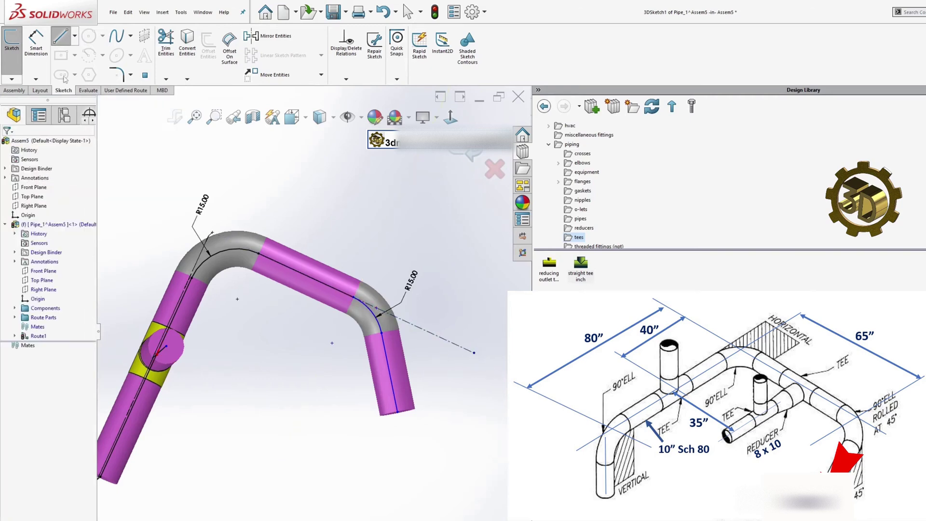
pyautogui.click(36, 41)
pyautogui.click(401, 385)
pyautogui.click(437, 344)
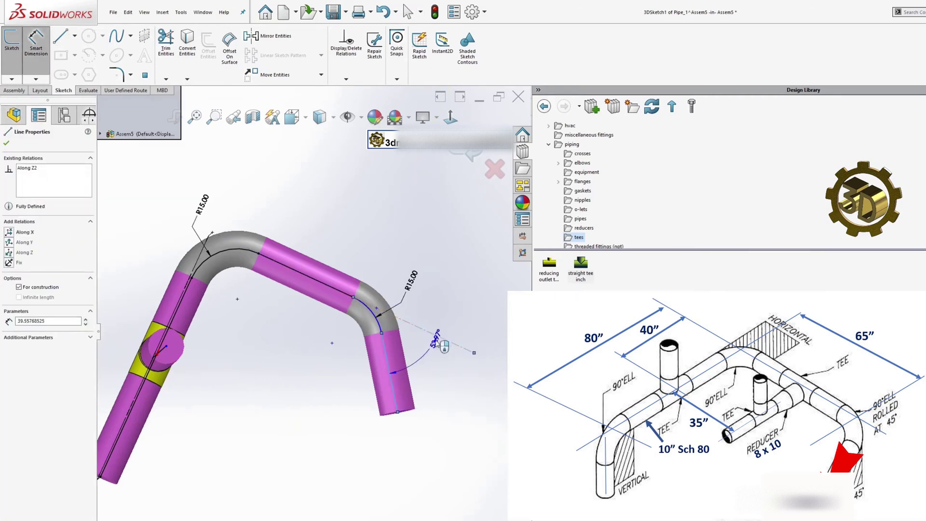
pyautogui.click(429, 365)
pyautogui.write('45')
pyautogui.press('Return')
pyautogui.press('Escape')
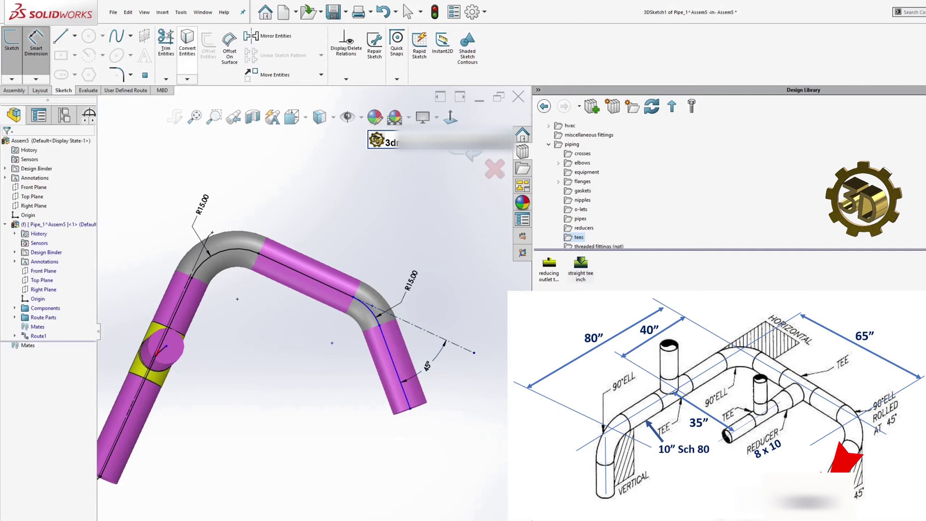
# Step: Dimension the run between the two elbows to 65 inches
pyautogui.click(372, 307)
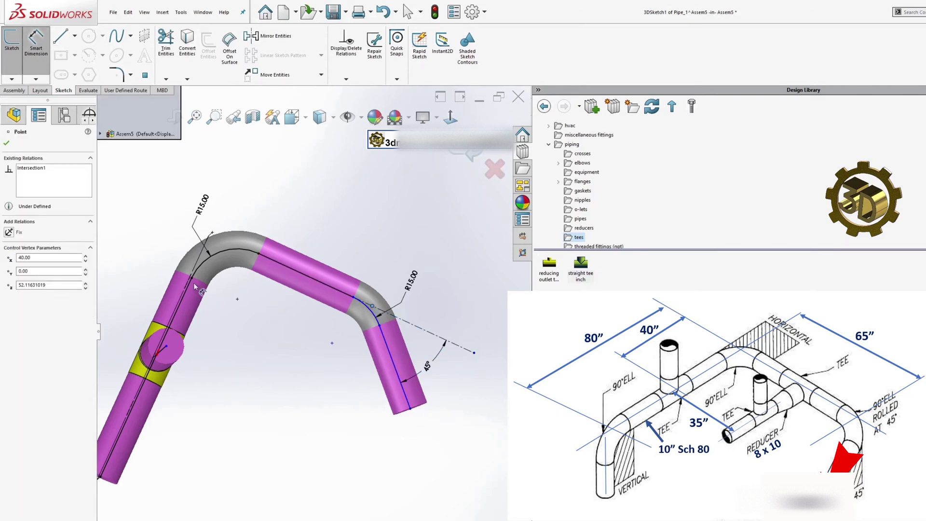
pyautogui.keyDown('ctrl'); pyautogui.click(159, 348); pyautogui.keyUp('ctrl')
pyautogui.press('d')
pyautogui.click(367, 176)
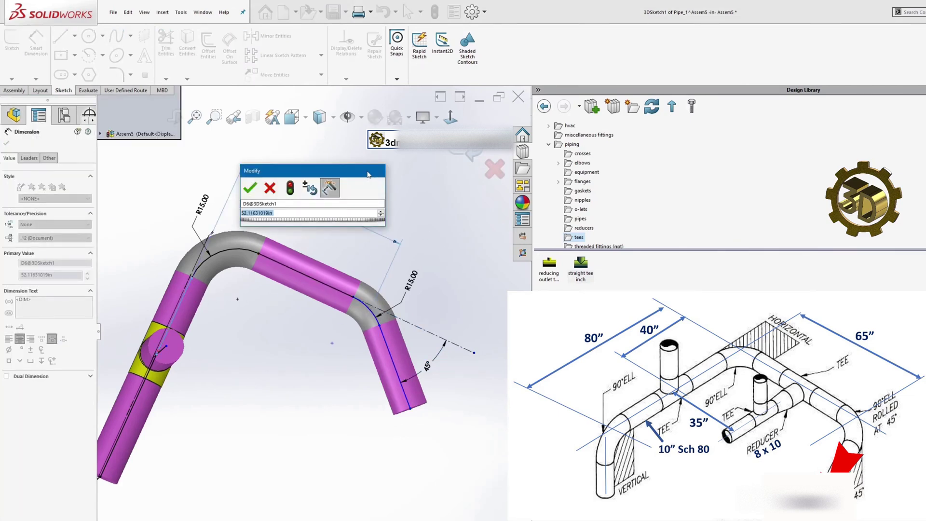
pyautogui.write('65')
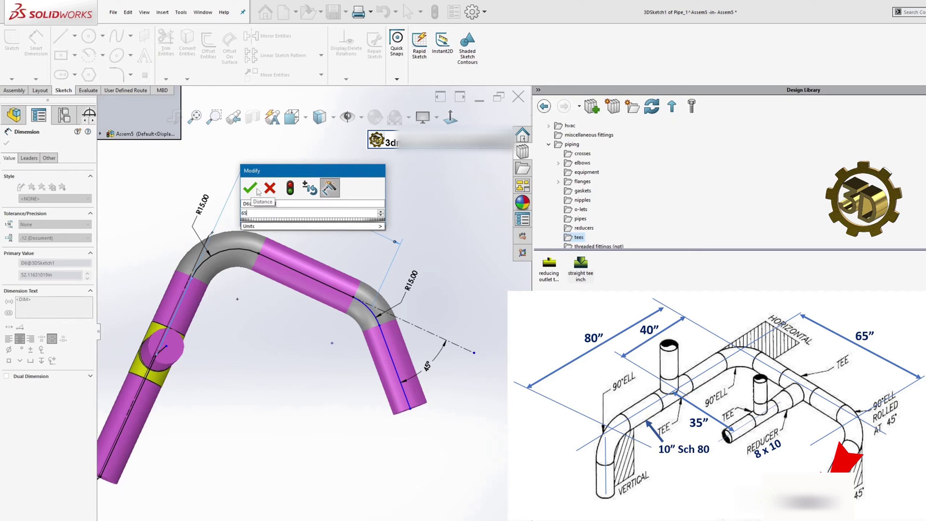
pyautogui.click(250, 188)
pyautogui.press('Escape')
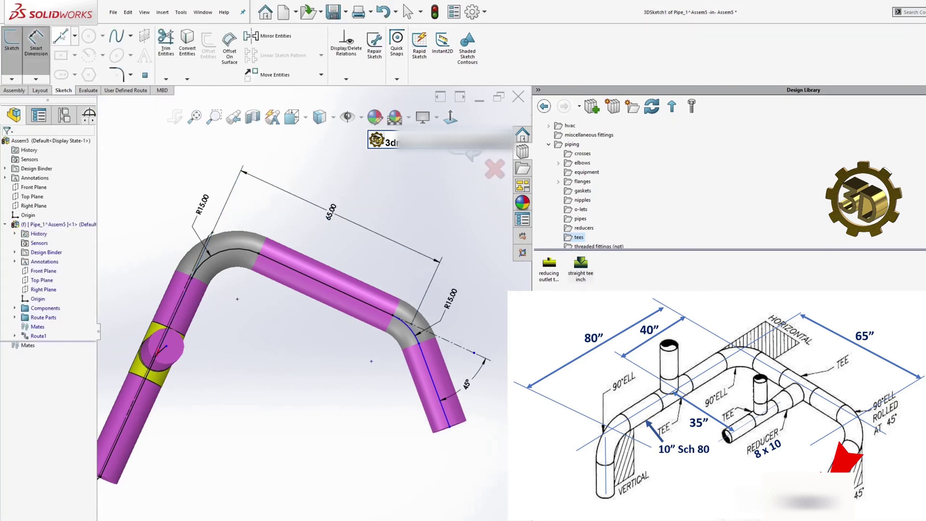
pyautogui.click(75, 36)
# Step: Draw a construction centerline branching down from the 65-inch run
pyautogui.click(68, 64)
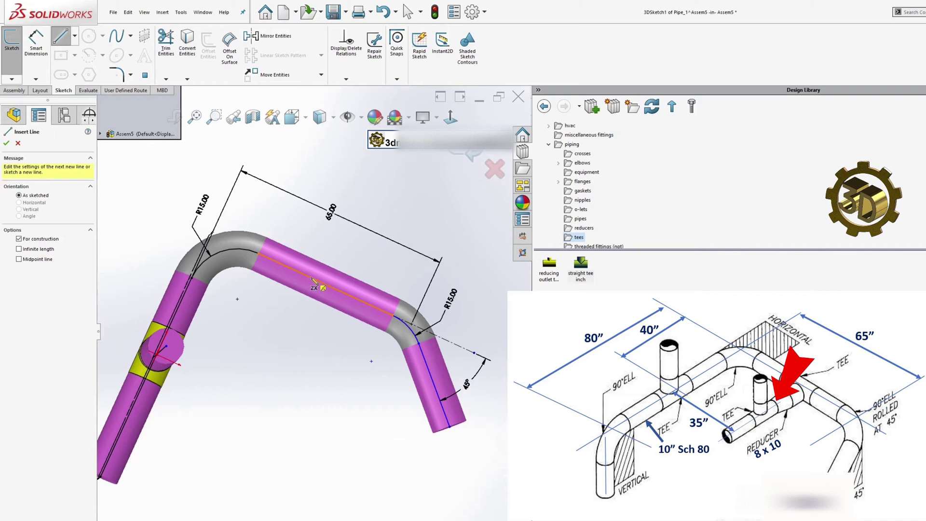
pyautogui.click(312, 278)
pyautogui.click(286, 330)
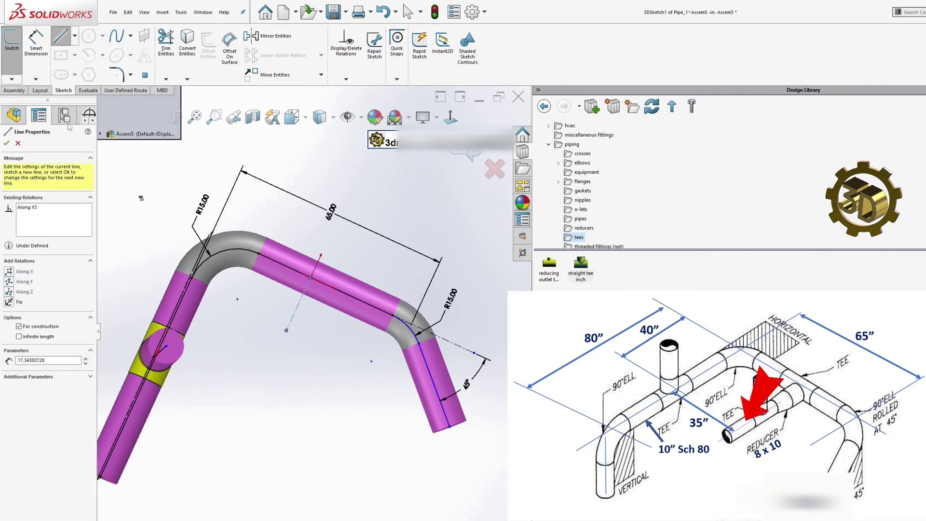
pyautogui.click(36, 43)
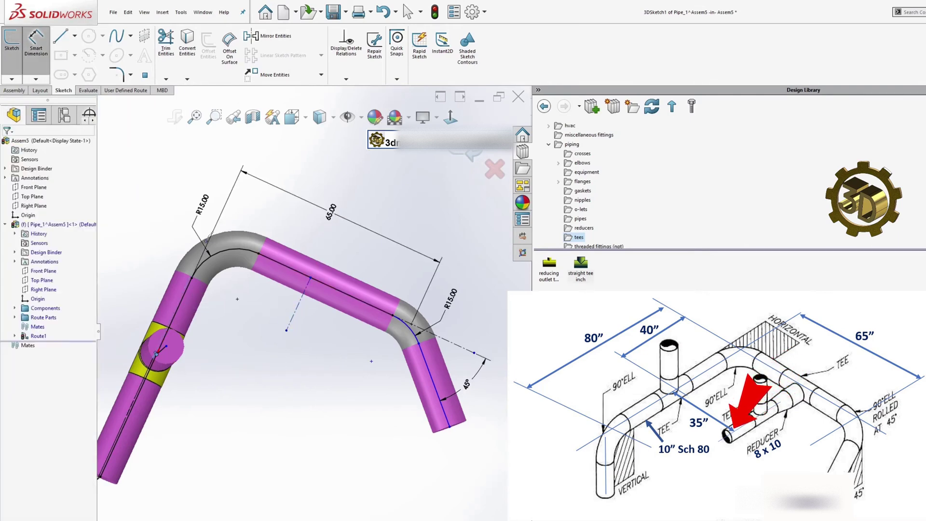
pyautogui.press('Escape')
pyautogui.scroll(-3, 144, 226)
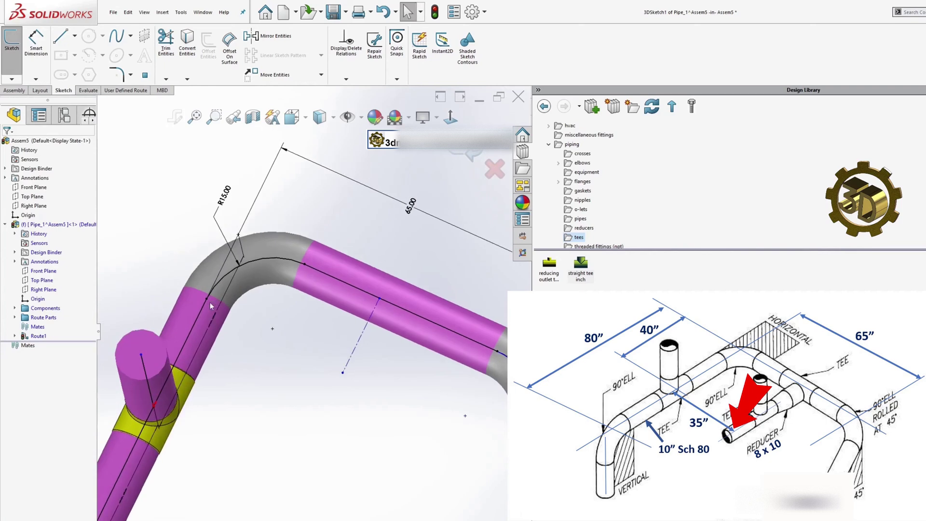
# Step: Dimension the centerline end 35 inches from the first elbow point
pyautogui.click(36, 43)
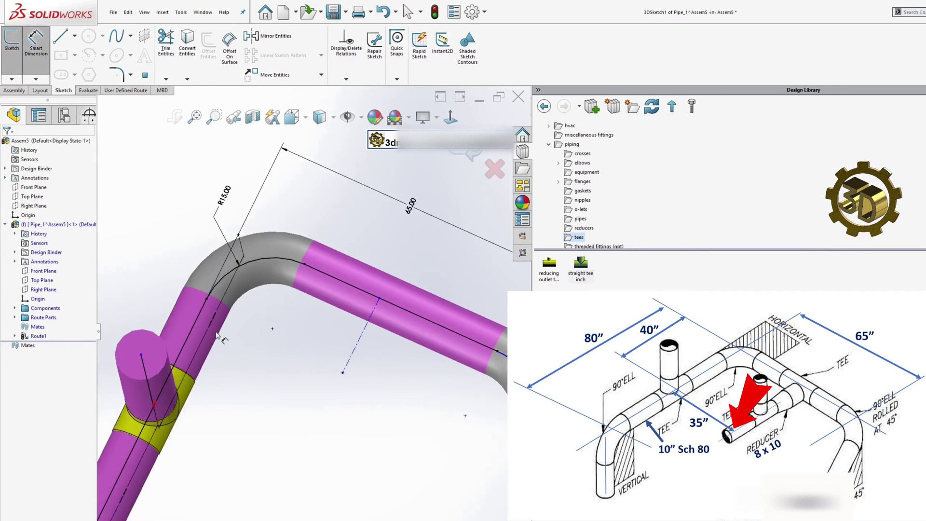
pyautogui.click(208, 300)
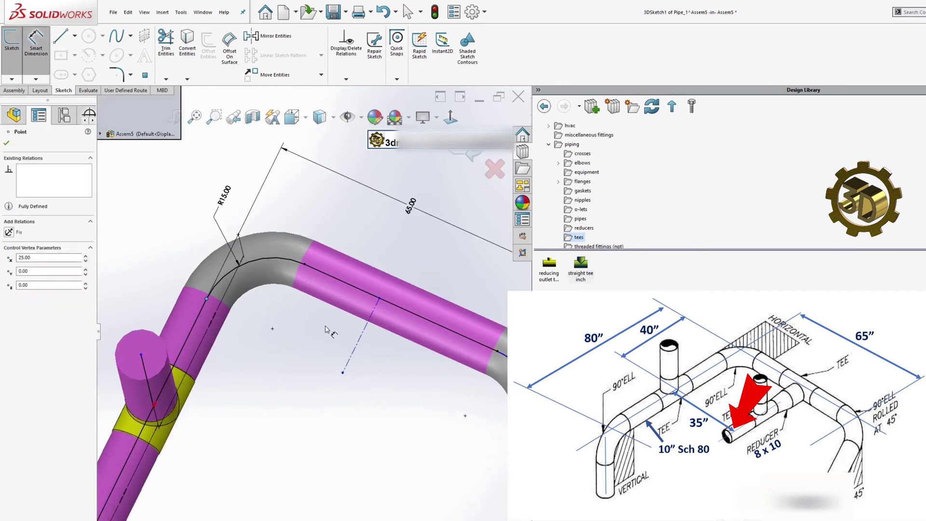
pyautogui.click(342, 372)
pyautogui.click(296, 352)
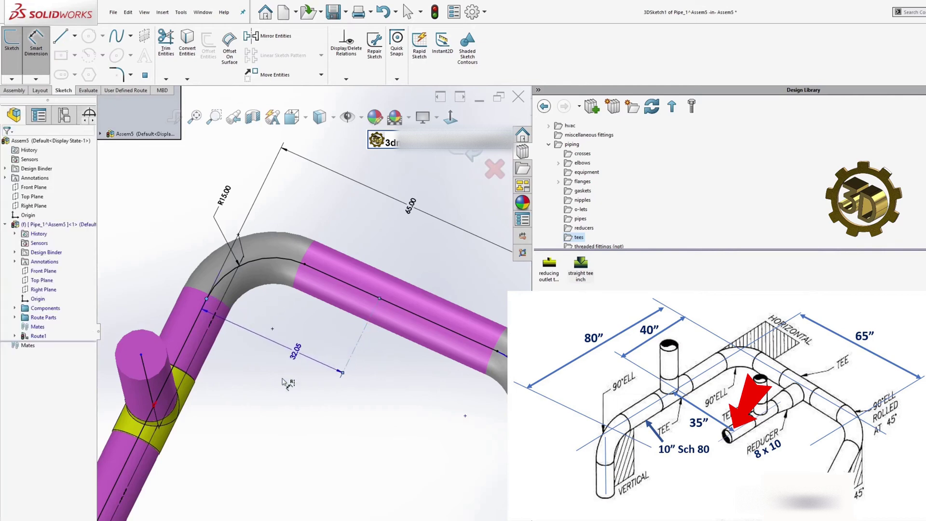
pyautogui.write('35')
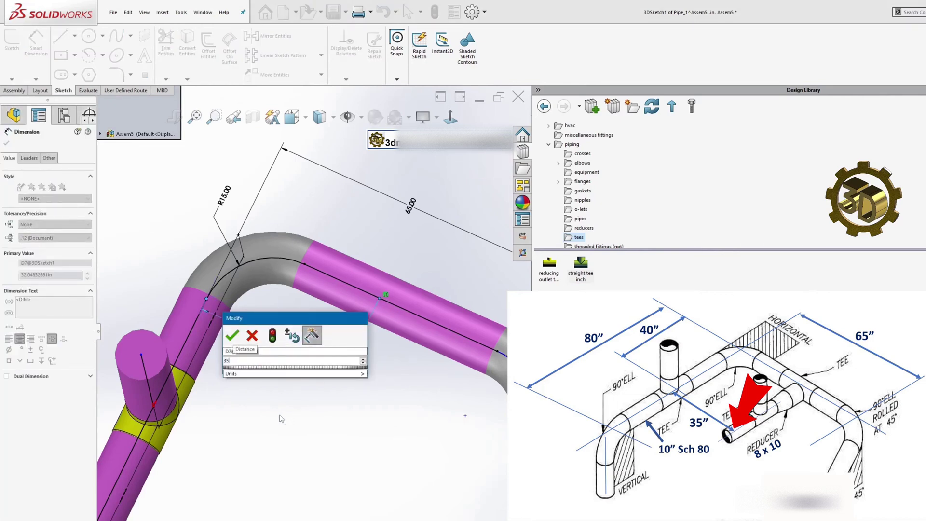
pyautogui.press('Return')
# Step: Sketch a route line dropping from the left 40-inch leg into a vertical pipe
pyautogui.scroll(5, 275, 352)
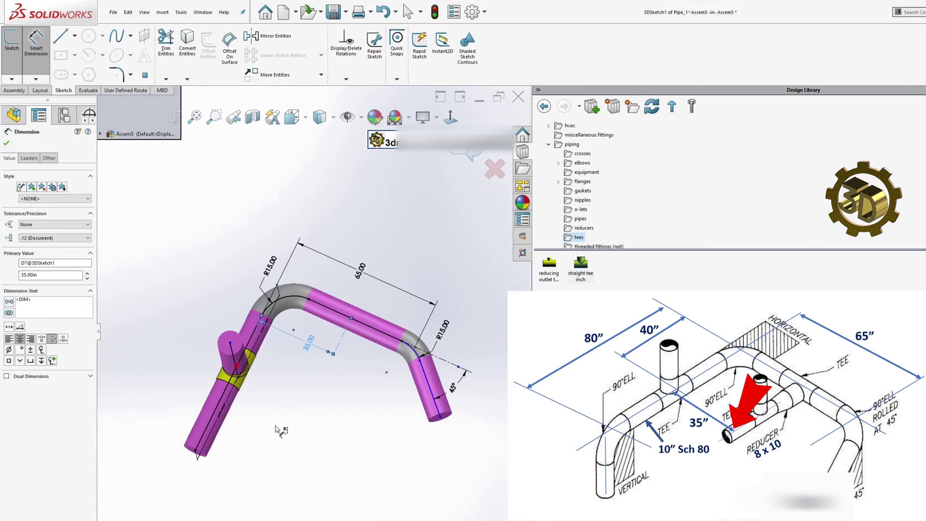
pyautogui.moveTo(306, 348); pyautogui.dragTo(155, 212, button='middle')
pyautogui.press('l')
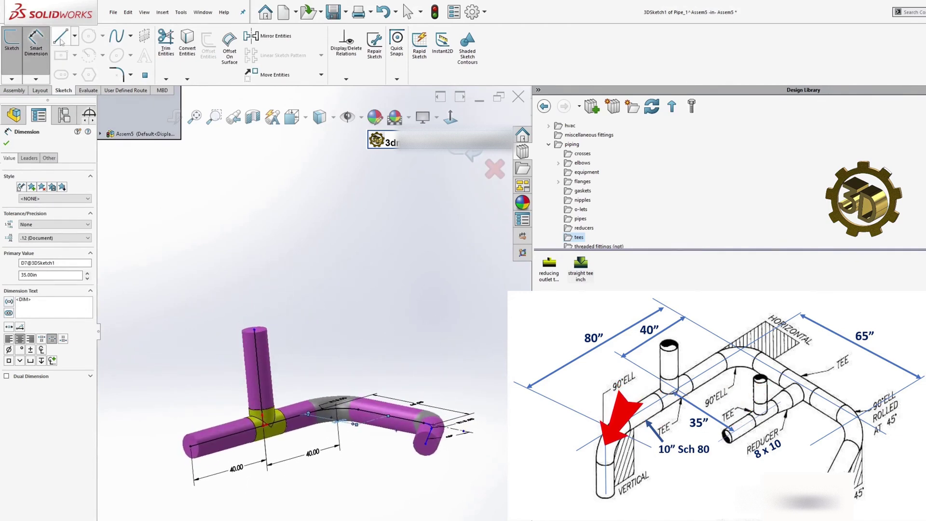
pyautogui.click(191, 446)
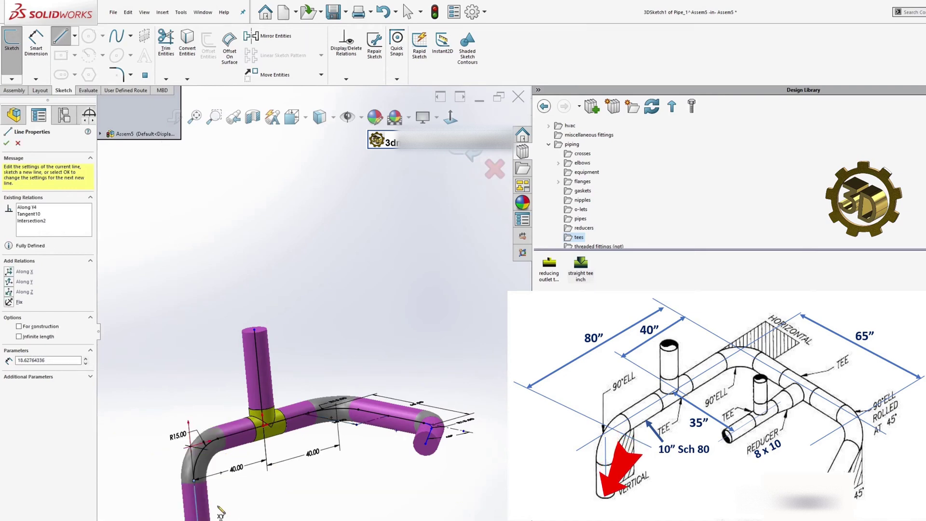
pyautogui.press('Escape')
pyautogui.moveTo(182, 268)
pyautogui.mouseDown(button='middle')
pyautogui.moveTo(323, 473)
pyautogui.moveTo(325, 441)
pyautogui.moveTo(355, 380)
pyautogui.mouseUp(button='middle')
pyautogui.scroll(-2, 355, 381)
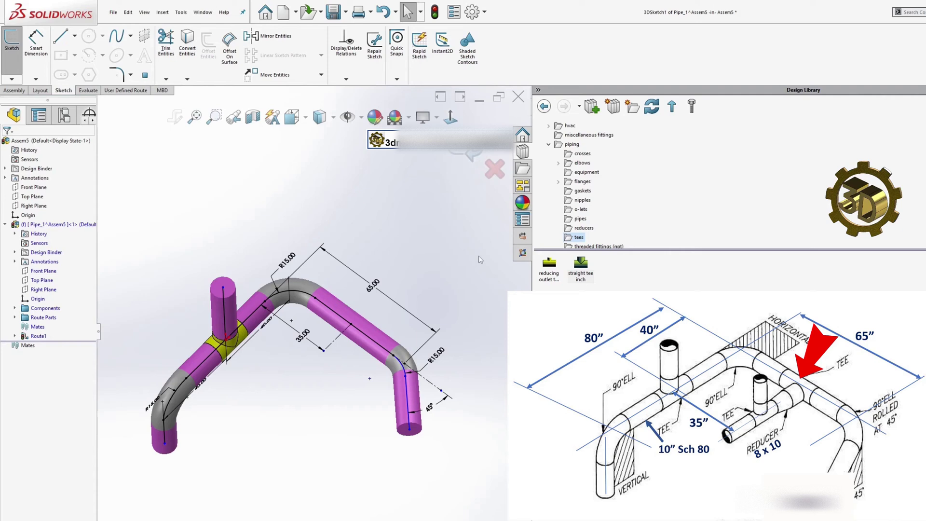
# Step: Drop a second Tee Inch 10 Sch80 straight tee onto the 35-inch branch junction
pyautogui.moveTo(582, 265); pyautogui.dragTo(352, 329)
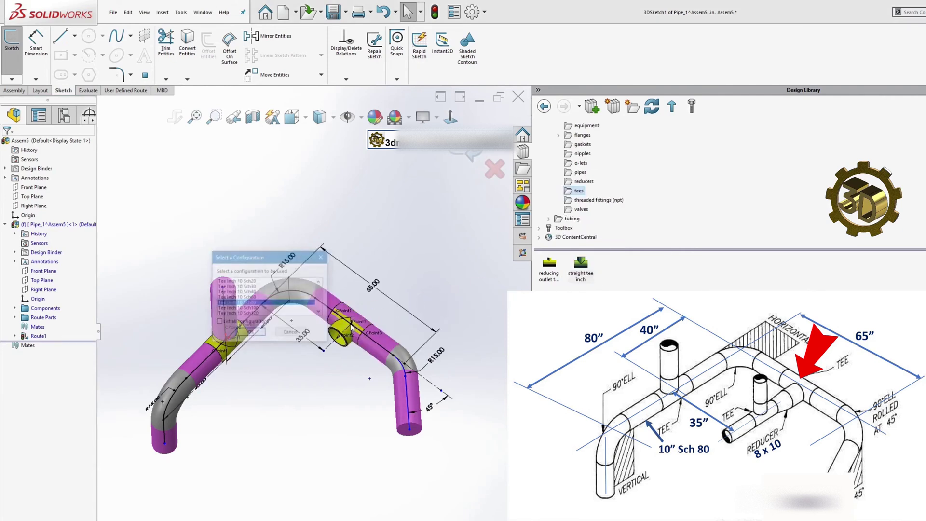
pyautogui.click(251, 333)
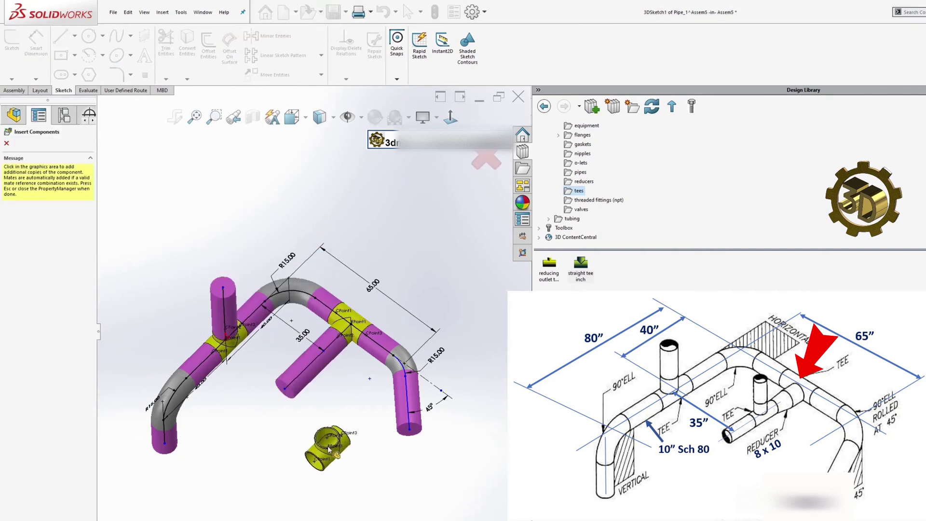
pyautogui.press('Escape')
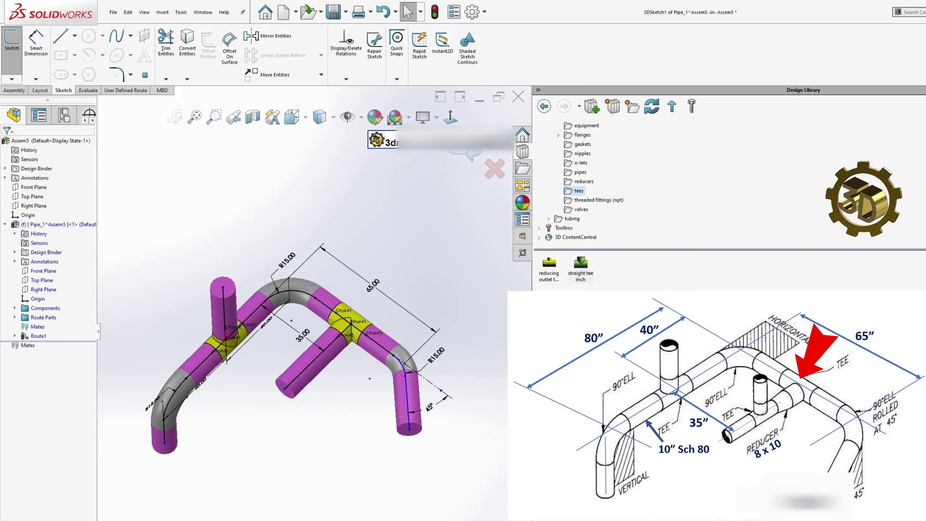
# Step: Drop a REDUCER 10 x 8 SCH 80 from the library's reducers folder onto the branch pipe
pyautogui.click(585, 182)
pyautogui.moveTo(583, 262); pyautogui.dragTo(525, 285)
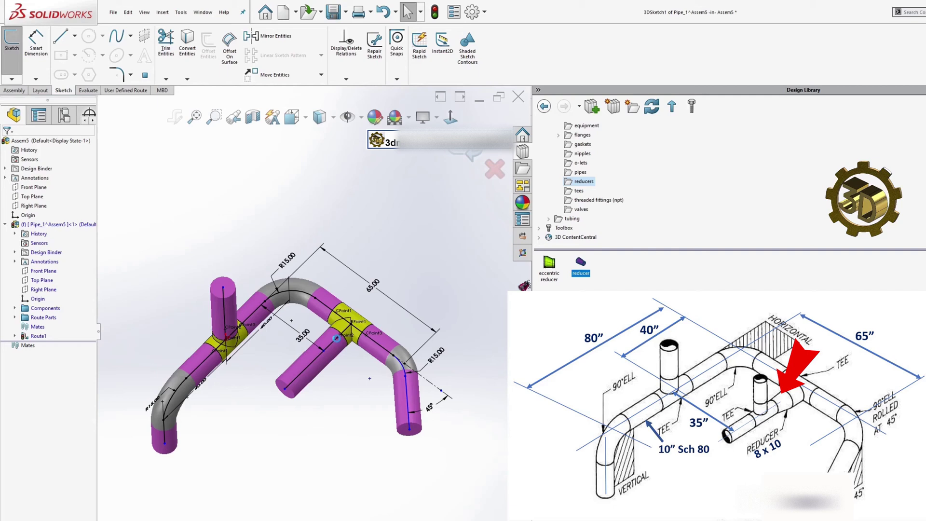
pyautogui.moveTo(328, 354); pyautogui.dragTo(319, 362)
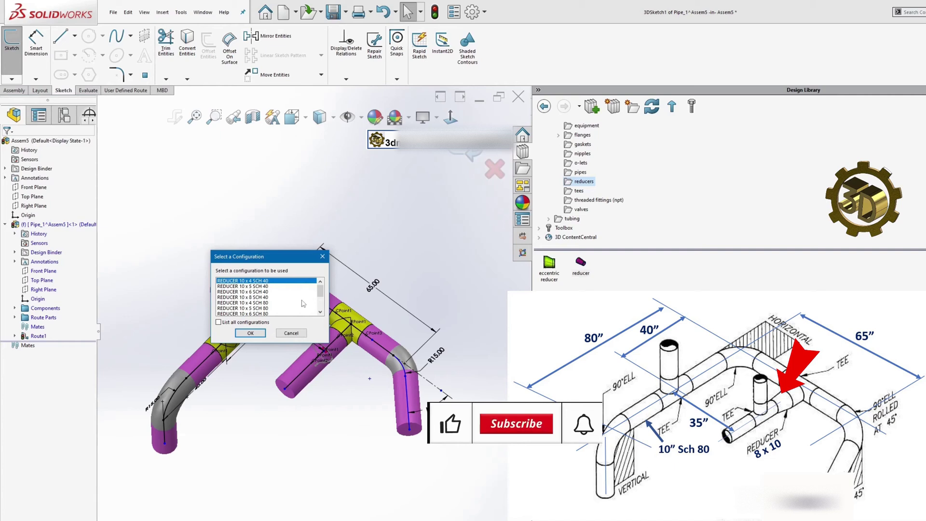
pyautogui.scroll(-1, 269, 310)
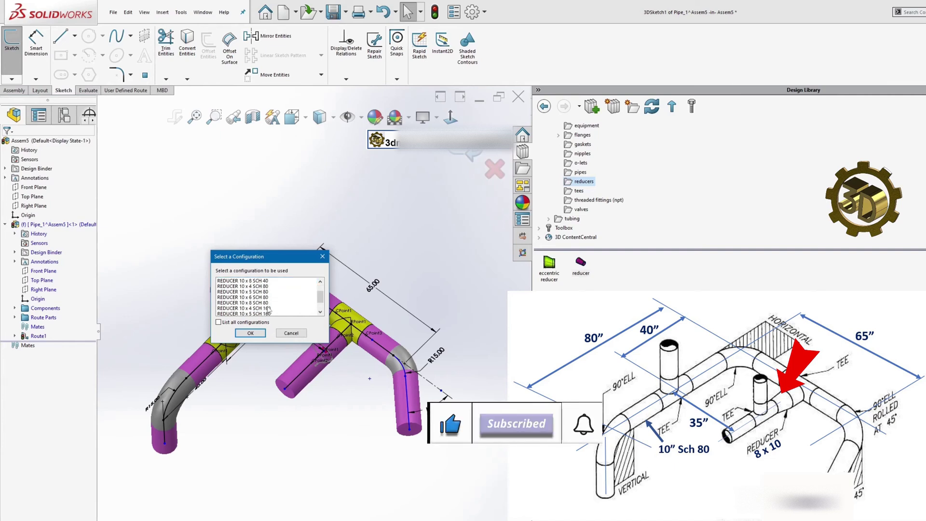
pyautogui.scroll(-1, 272, 309)
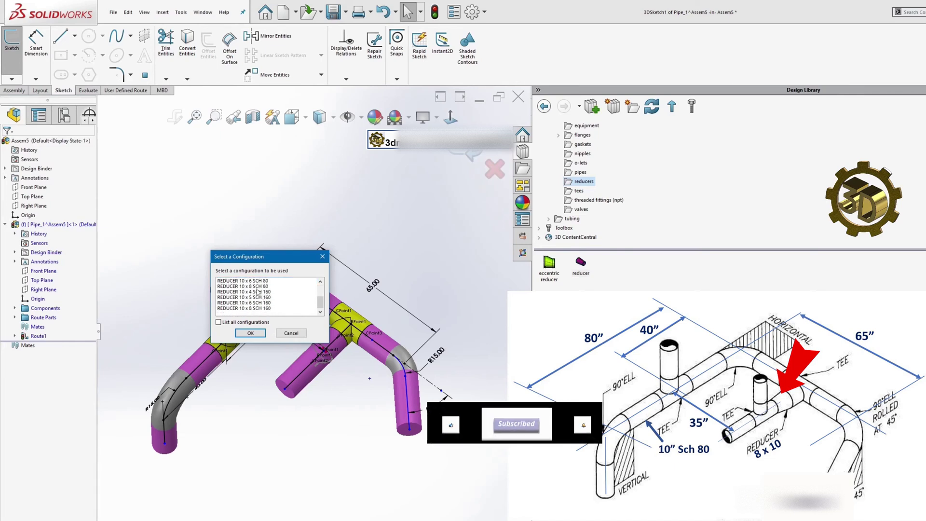
pyautogui.click(257, 286)
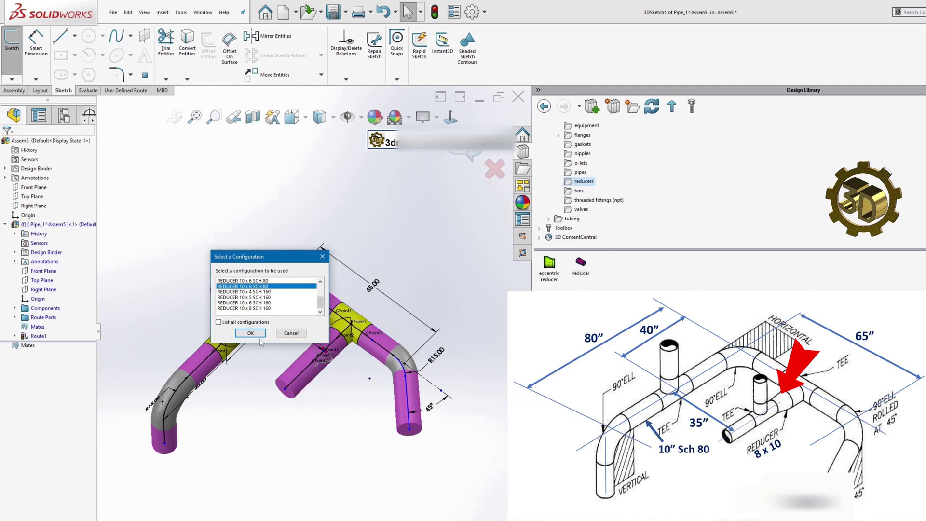
pyautogui.click(254, 334)
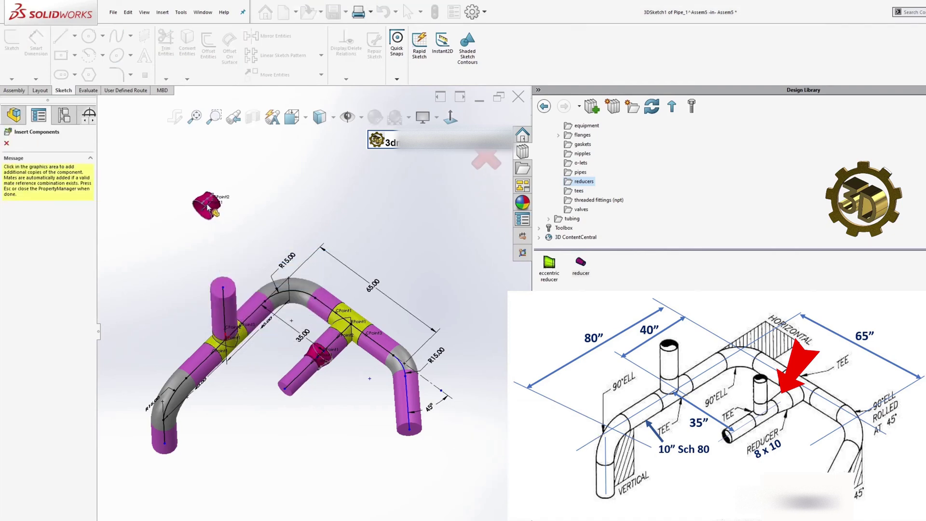
pyautogui.press('Escape')
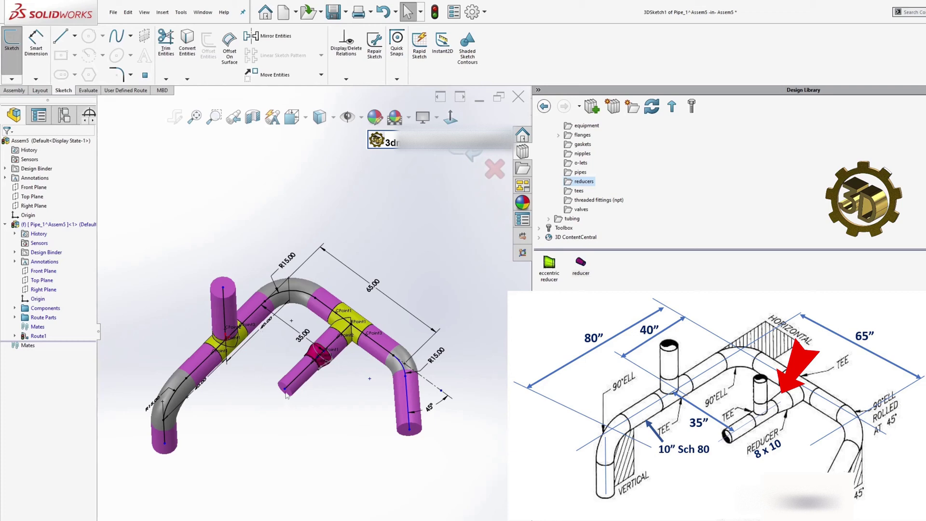
# Step: Lengthen the pipe beyond the reducer and place a straight tee on it
pyautogui.moveTo(285, 392); pyautogui.dragTo(239, 432)
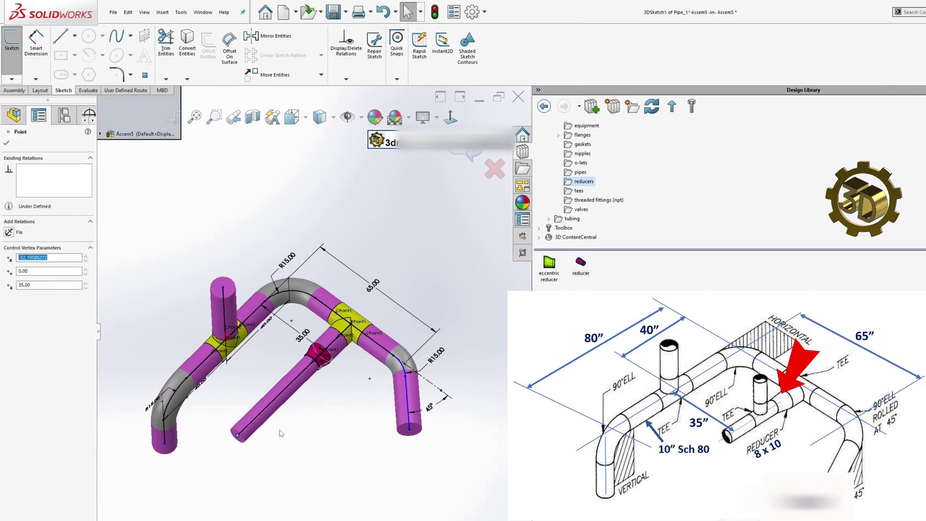
pyautogui.moveTo(279, 382); pyautogui.dragTo(299, 383, button='middle')
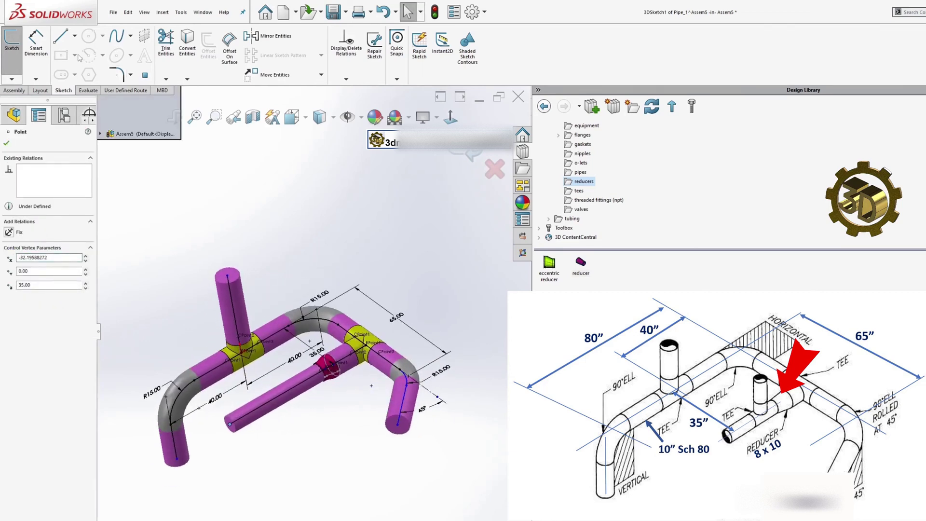
pyautogui.click(74, 36)
pyautogui.press('Escape')
pyautogui.press('Escape')
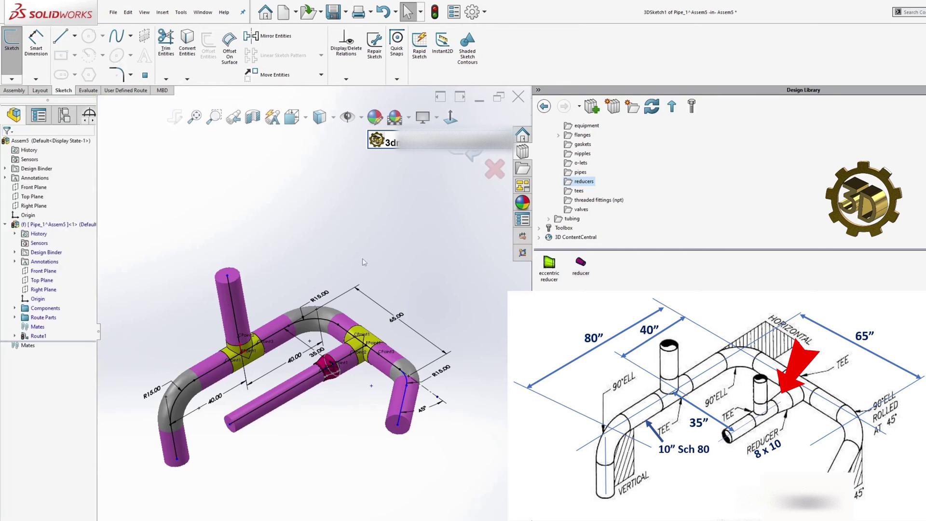
pyautogui.click(579, 191)
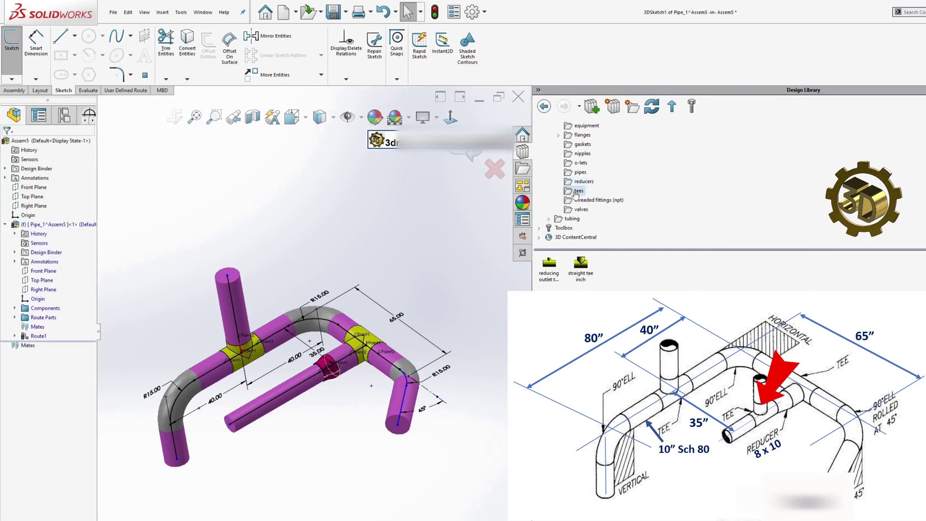
pyautogui.moveTo(581, 264)
pyautogui.mouseDown()
pyautogui.moveTo(273, 391)
pyautogui.moveTo(276, 403)
pyautogui.mouseUp()
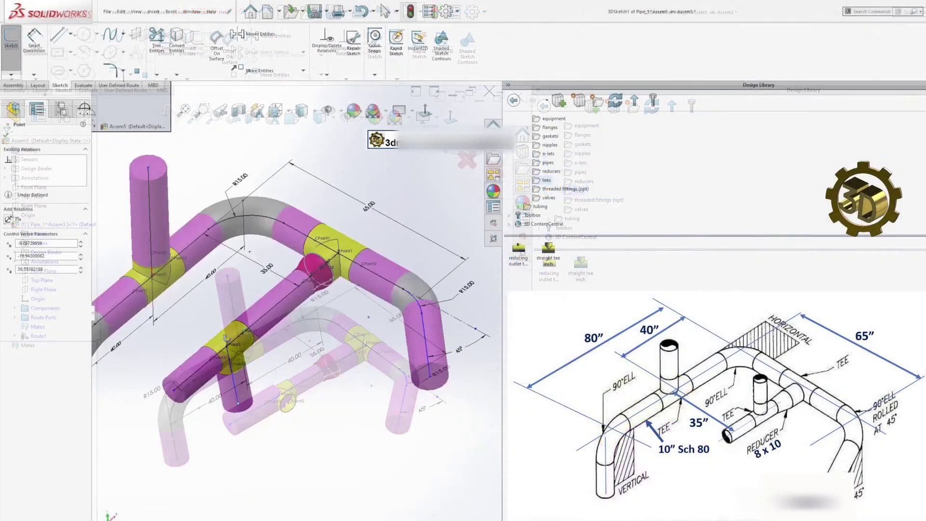
# Step: Point the new tee's outlet pipe straight upward as a vertical riser, as in the reference drawing
pyautogui.hotkey('ctrl', '1')
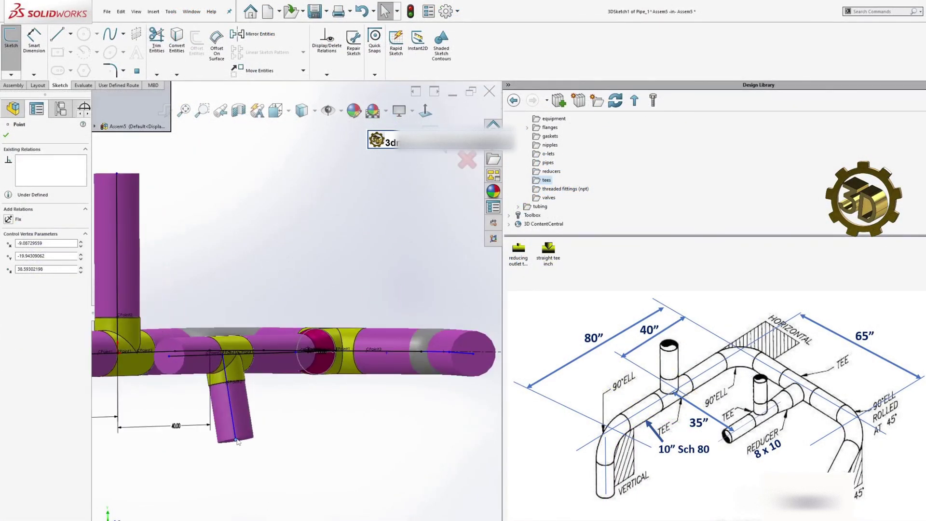
pyautogui.moveTo(237, 440); pyautogui.dragTo(233, 256)
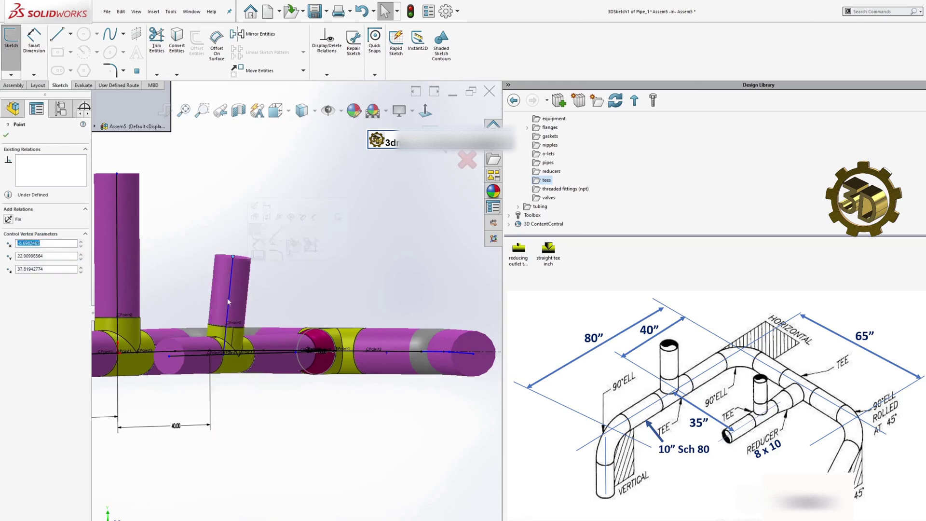
pyautogui.hotkey('ctrl', '7')
pyautogui.scroll(-3, 245, 321)
pyautogui.click(249, 316)
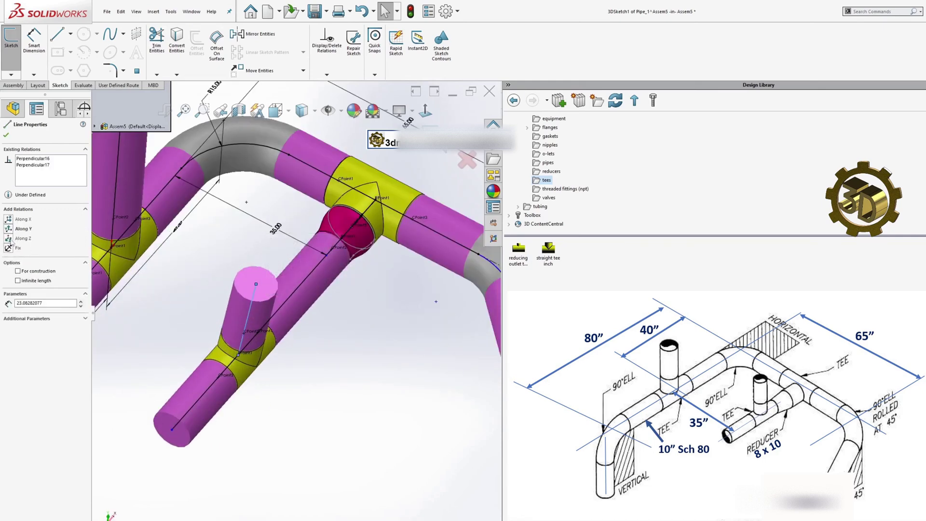
pyautogui.click(264, 408)
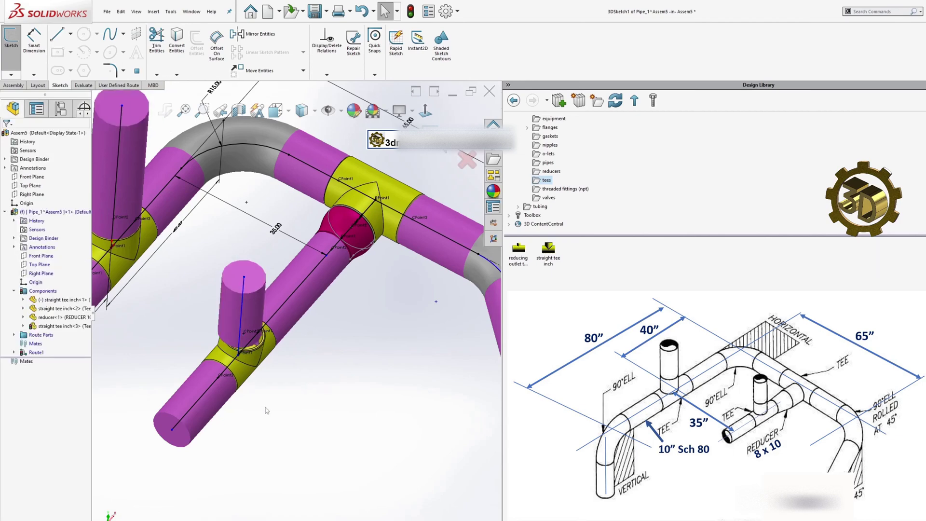
pyautogui.moveTo(265, 408)
pyautogui.mouseDown(button='middle')
pyautogui.moveTo(386, 396)
pyautogui.moveTo(389, 360)
pyautogui.mouseUp(button='middle')
pyautogui.scroll(3, 398, 396)
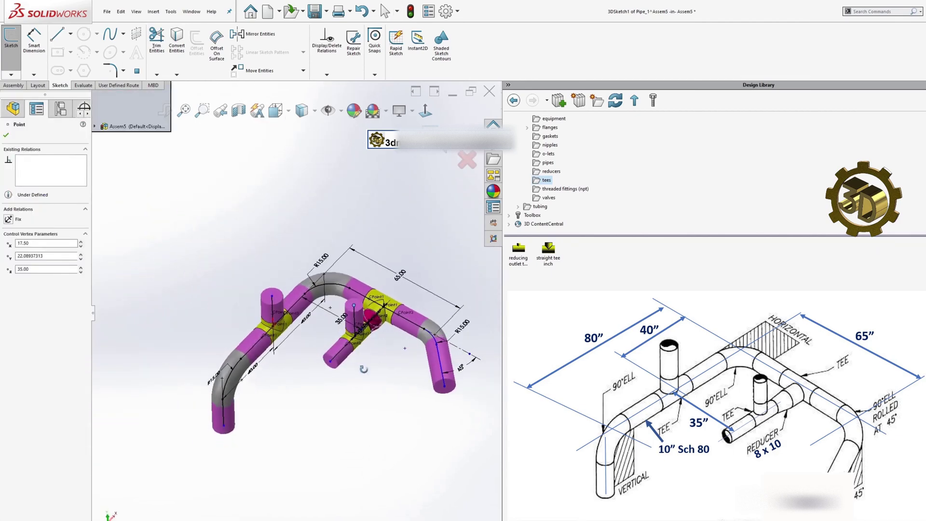
pyautogui.scroll(-2, 388, 360)
pyautogui.click(6, 135)
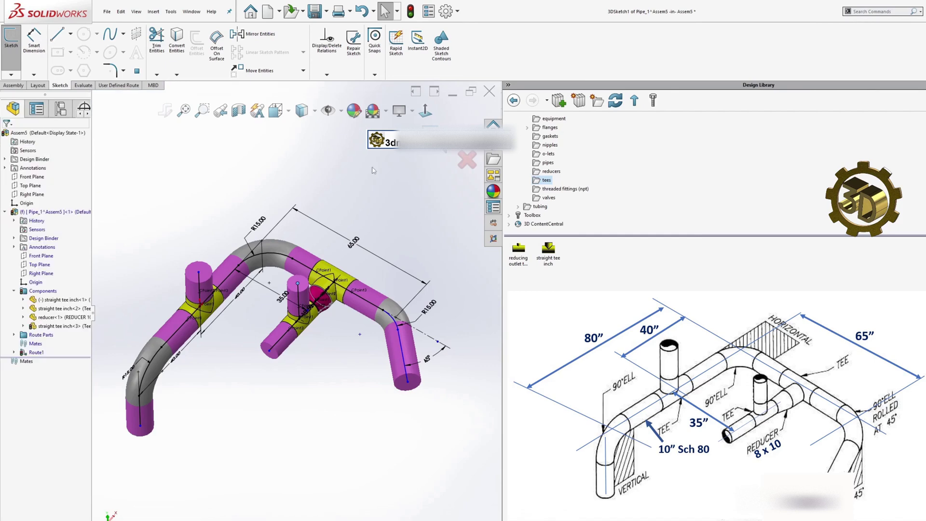
# Step: Finish the route, using a 45-degree long-radius inch elbow for the rolled bend
pyautogui.click(446, 153)
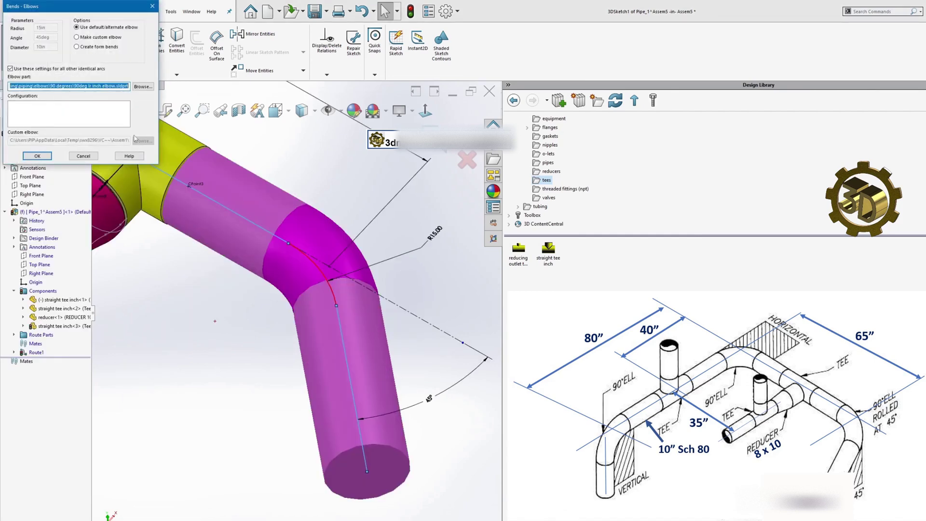
pyautogui.click(142, 87)
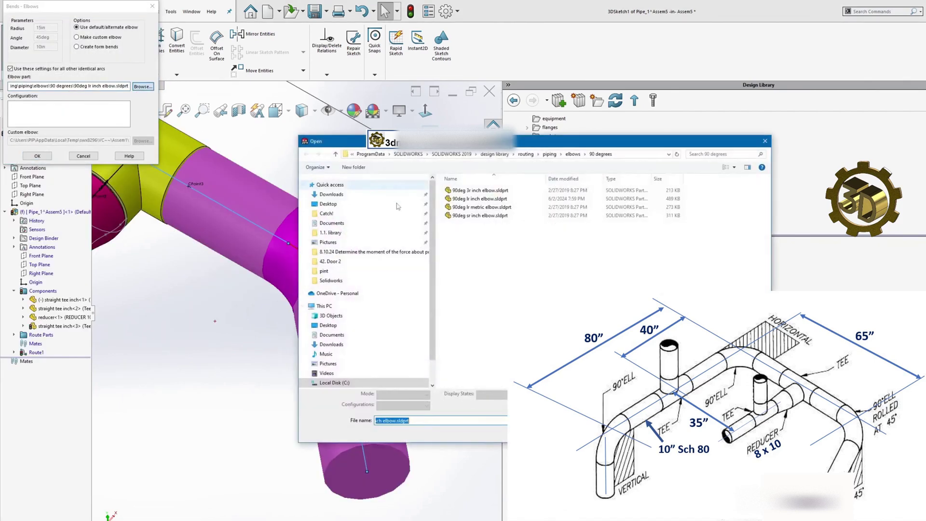
pyautogui.click(573, 154)
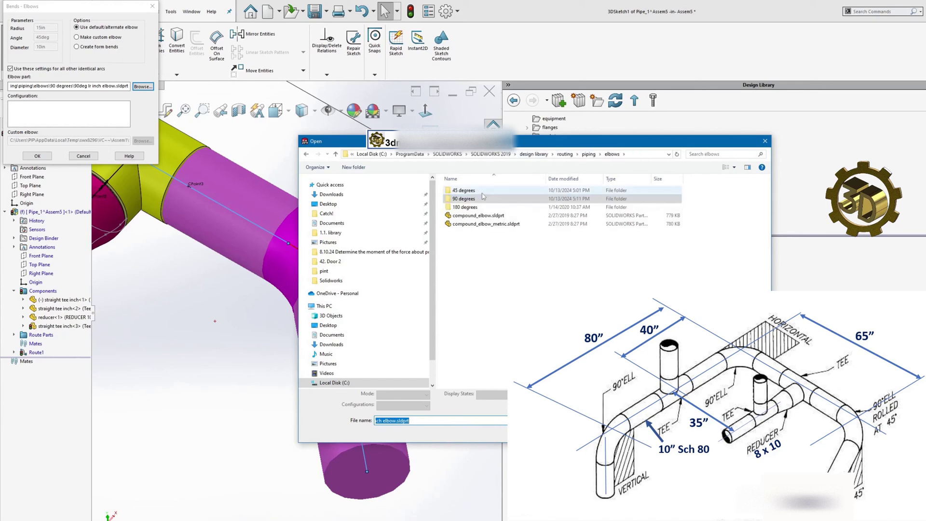
pyautogui.doubleClick(482, 191)
pyautogui.doubleClick(471, 201)
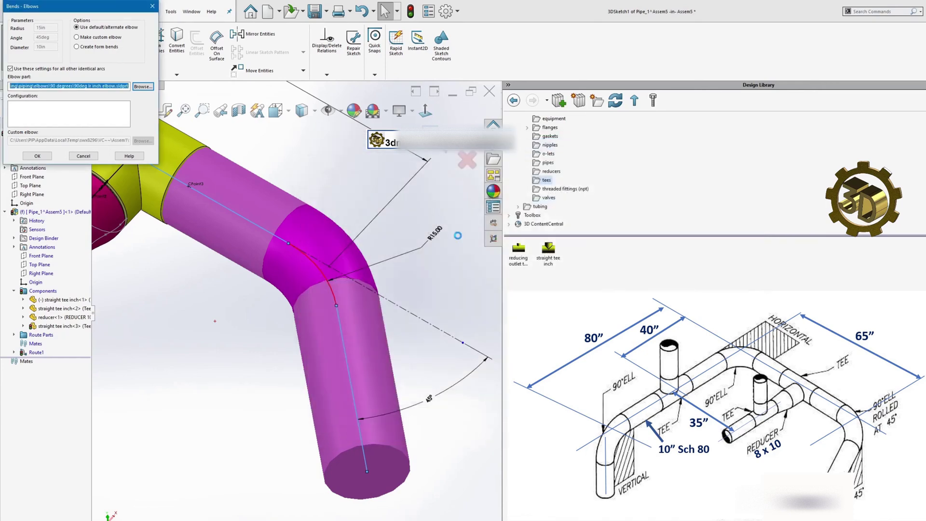
pyautogui.click(36, 156)
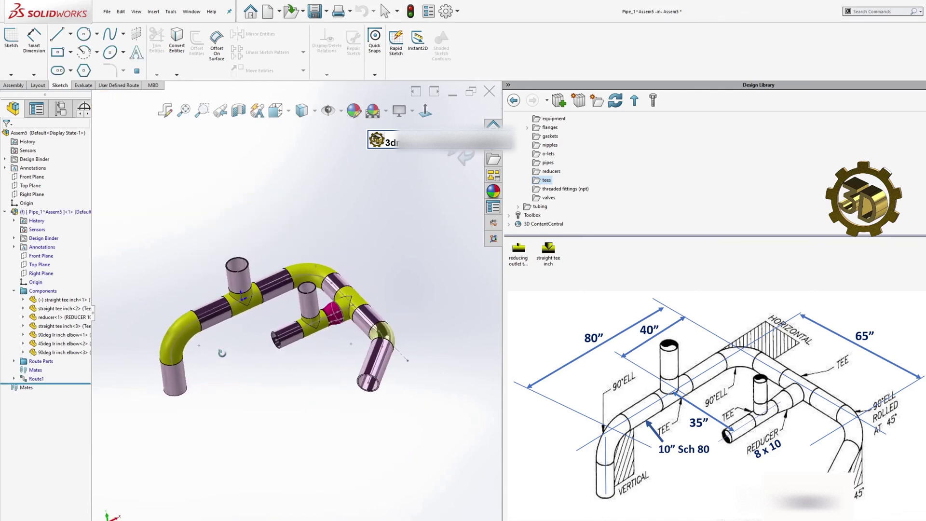
# Step: Orbit and zoom to inspect the finished piping assembly
pyautogui.moveTo(222, 353); pyautogui.dragTo(300, 352, button='middle')
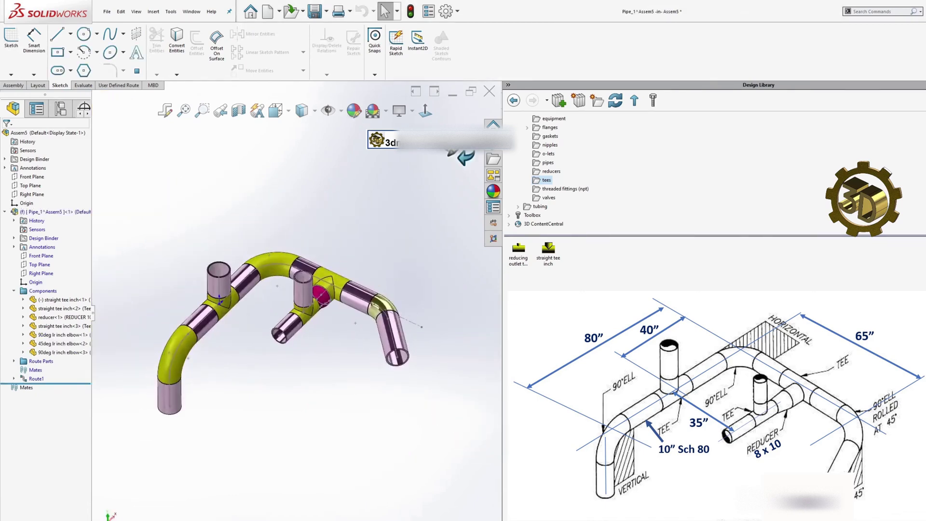
pyautogui.scroll(-4, 307, 329)
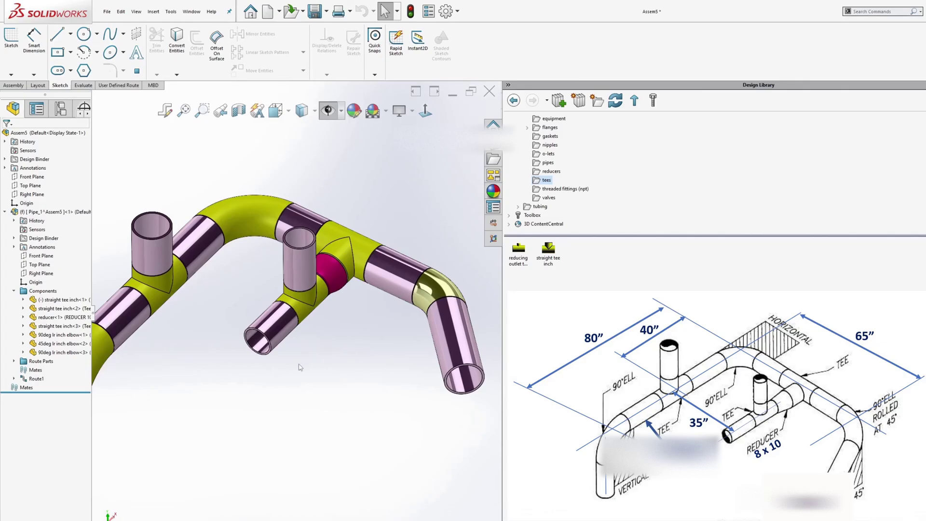